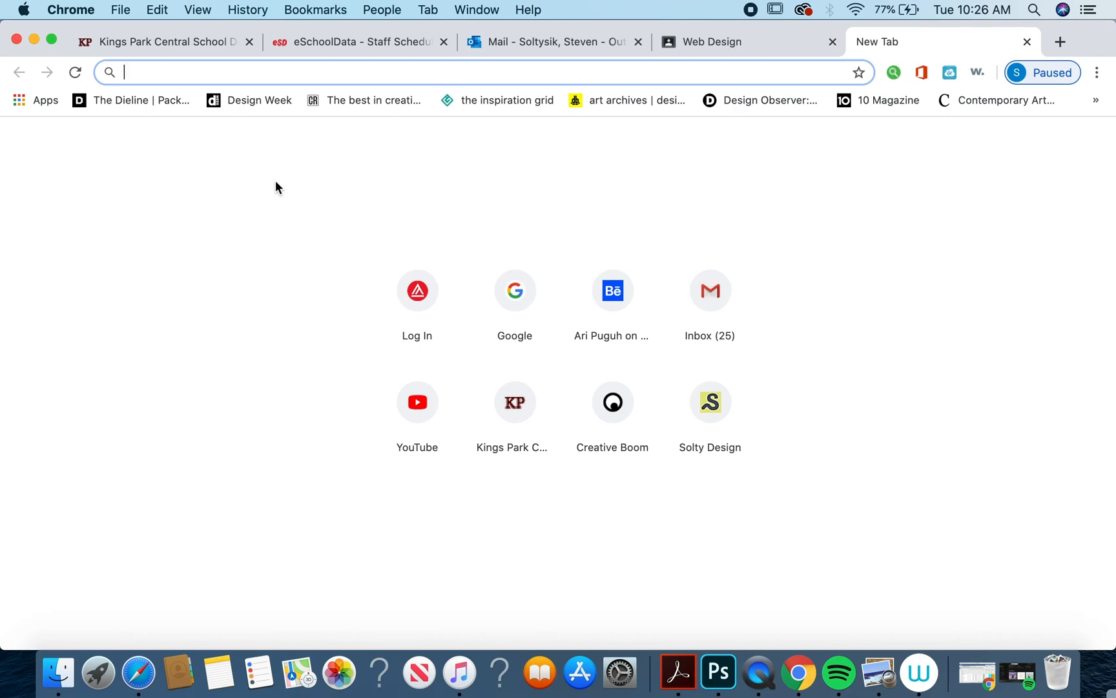
Look over the Frame_1 to Frame_5 image files on the desktop and return to the browser
click(34, 40)
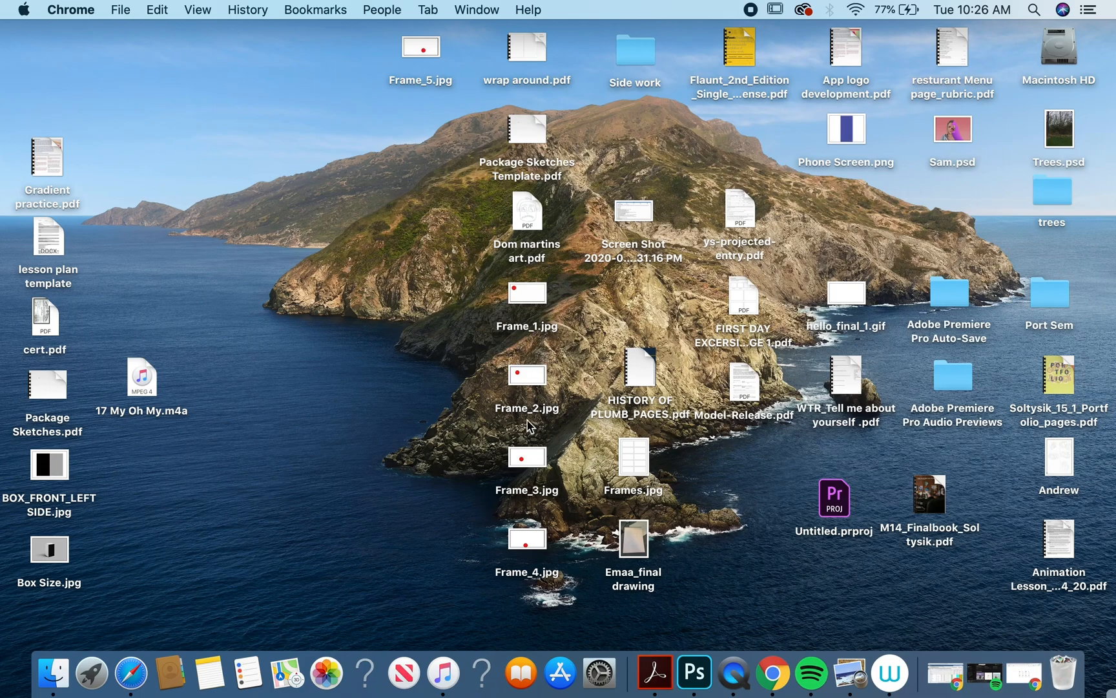
drag(489, 297, 561, 579)
click(400, 440)
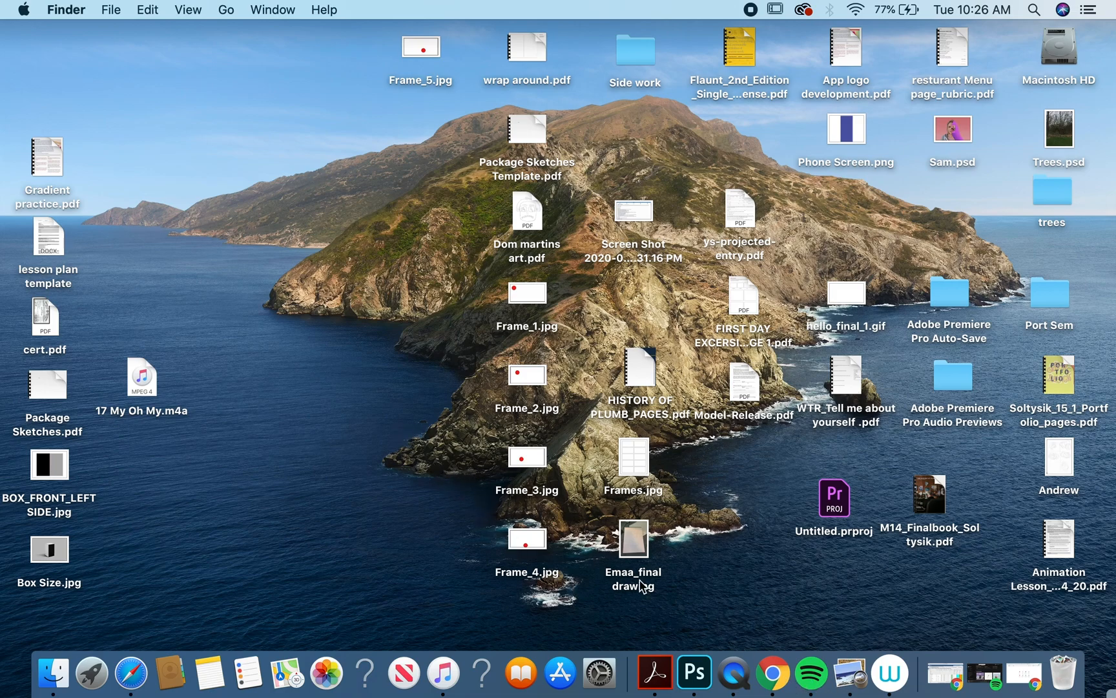
click(772, 673)
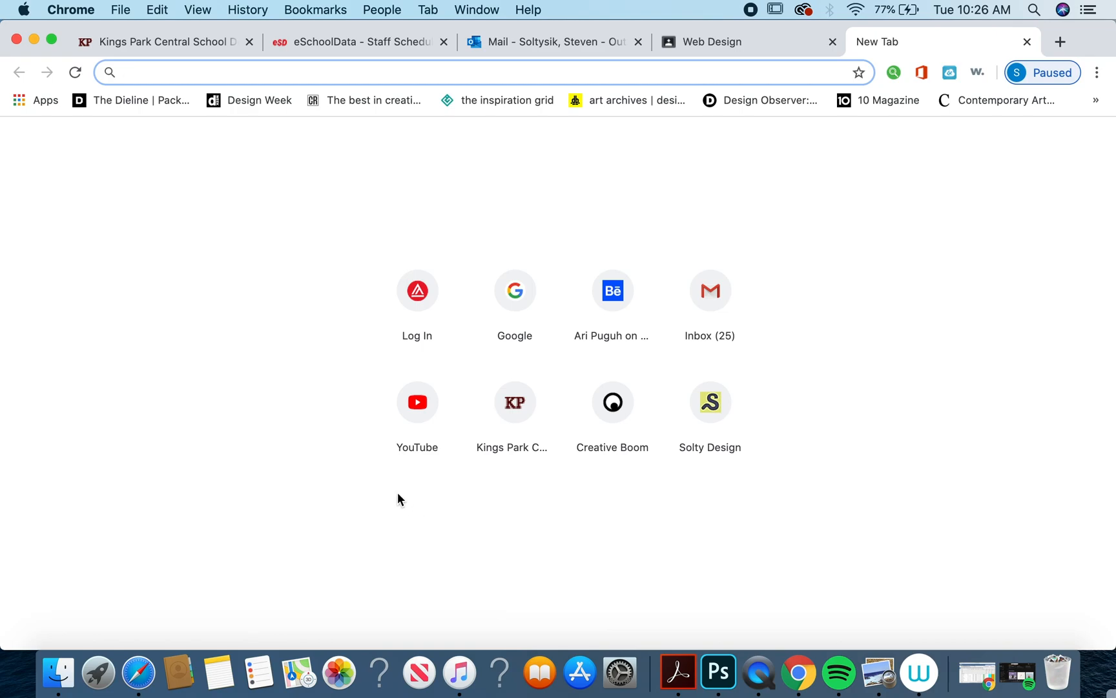
Go to kapwing.com and start a new project with Studio
text(kapwing.com)
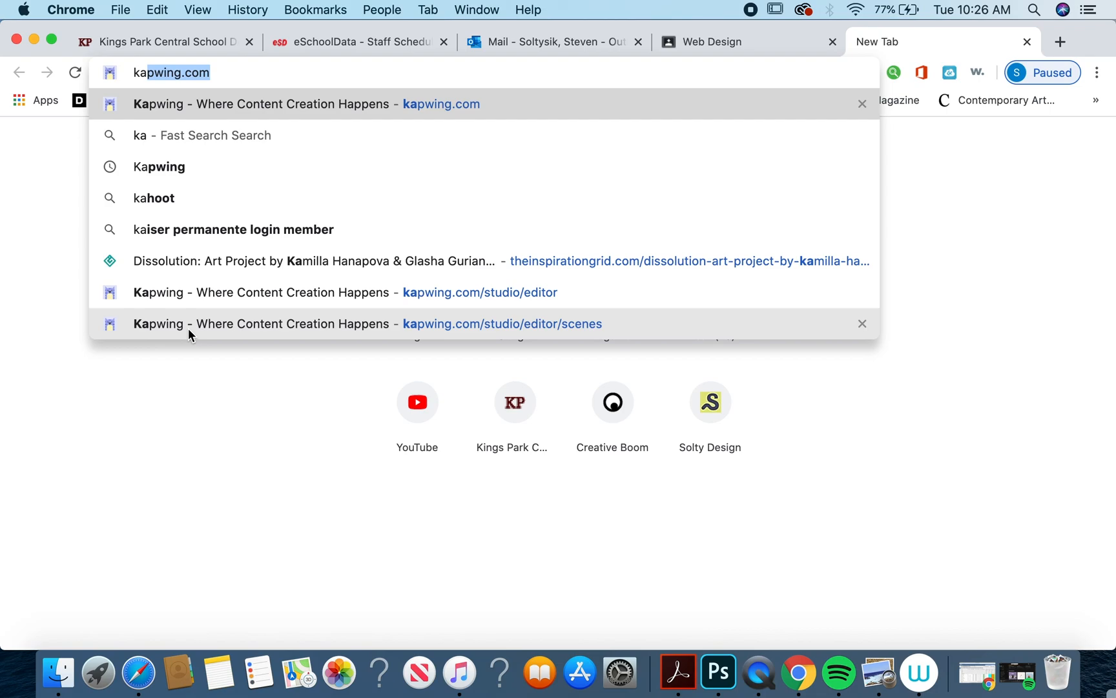
key(Return)
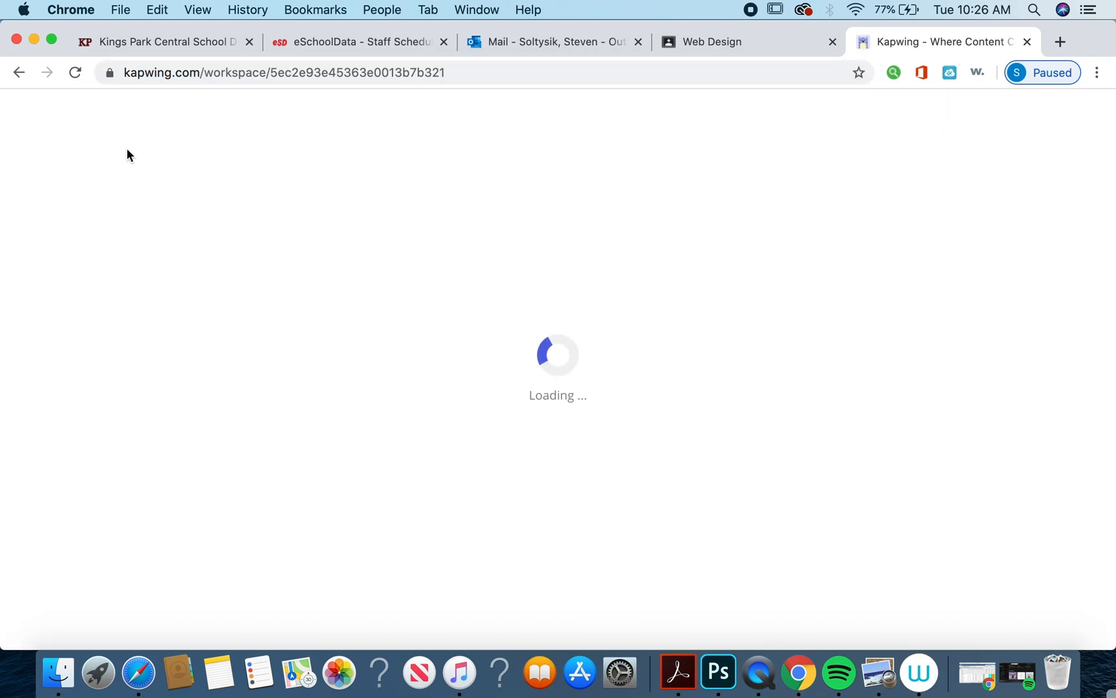
click(381, 406)
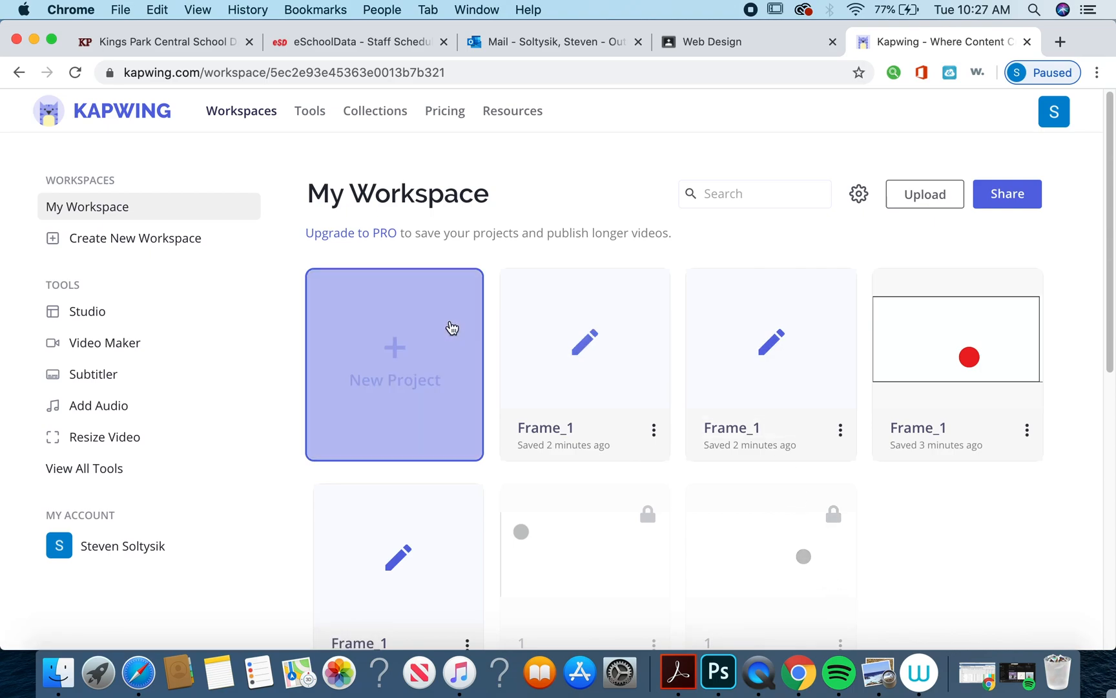
click(421, 358)
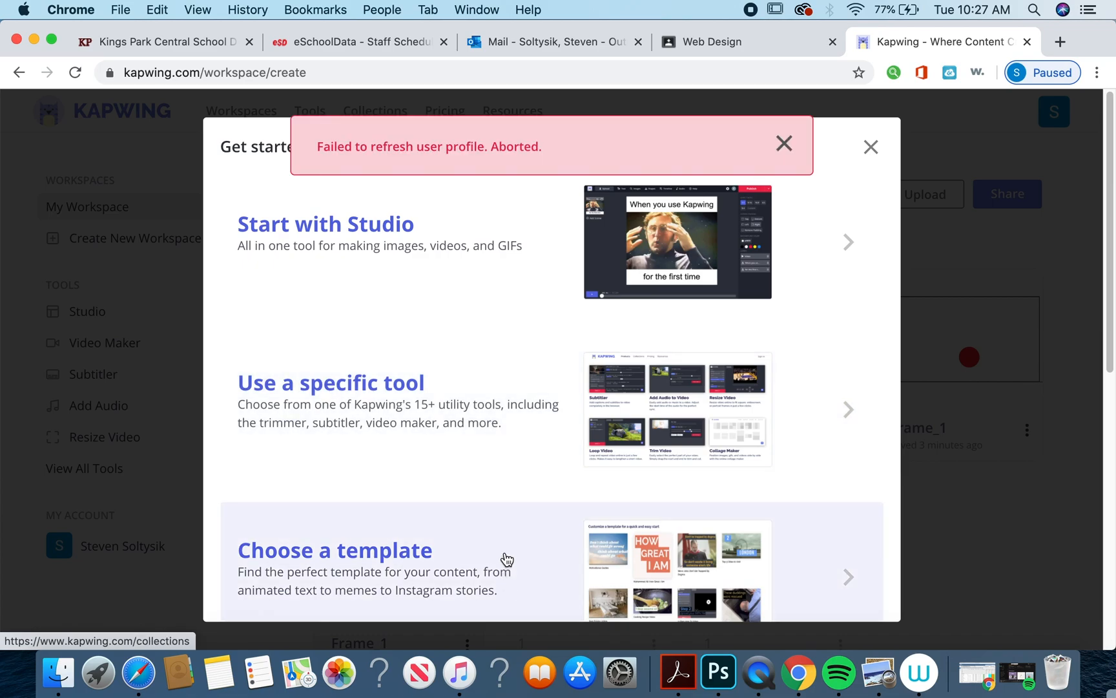
click(386, 284)
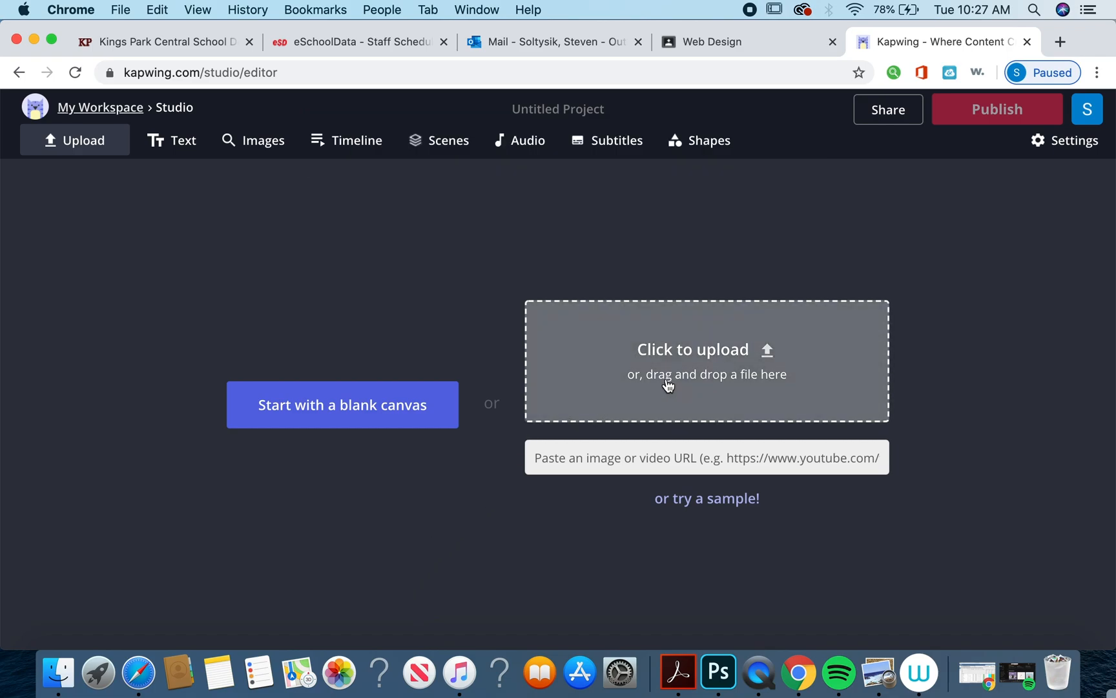
Upload Frame_1.jpg from the Desktop as the project's first image
click(695, 379)
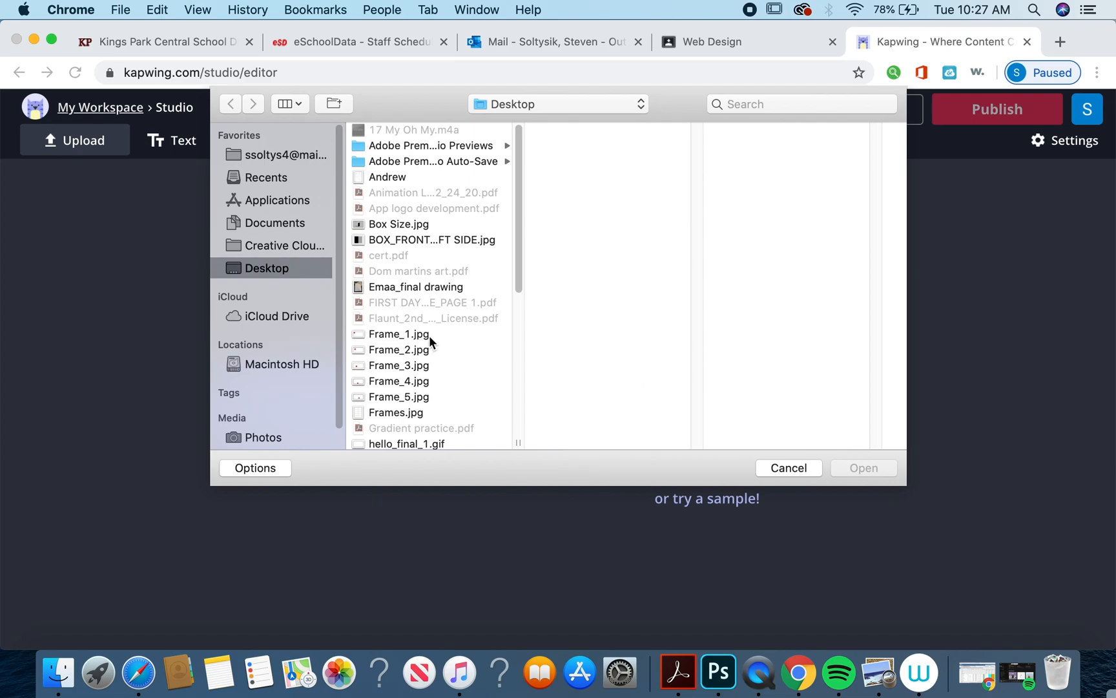
click(424, 336)
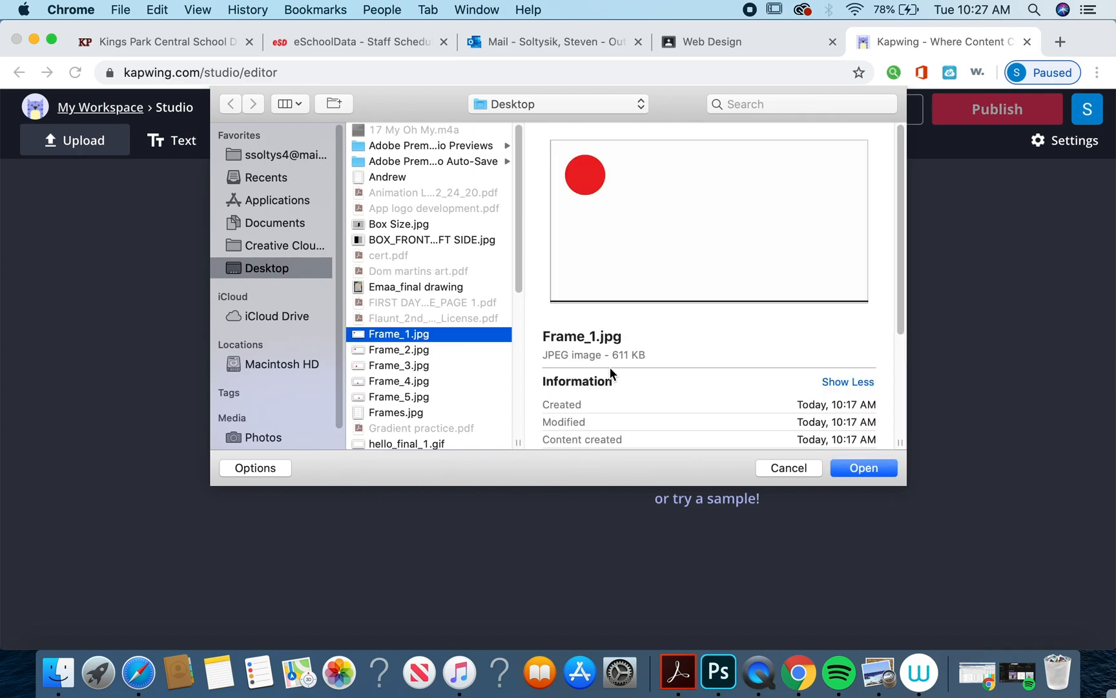
click(859, 468)
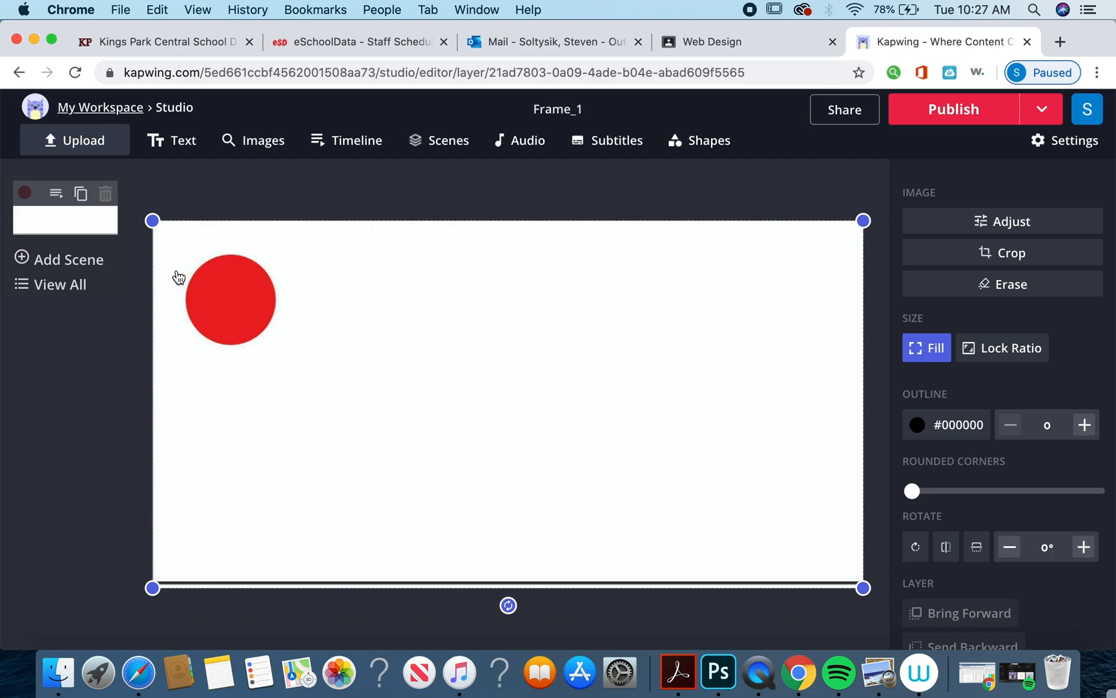
Open the project's scenes overview and upload Frame_2.jpg from the Desktop as the second scene
click(76, 294)
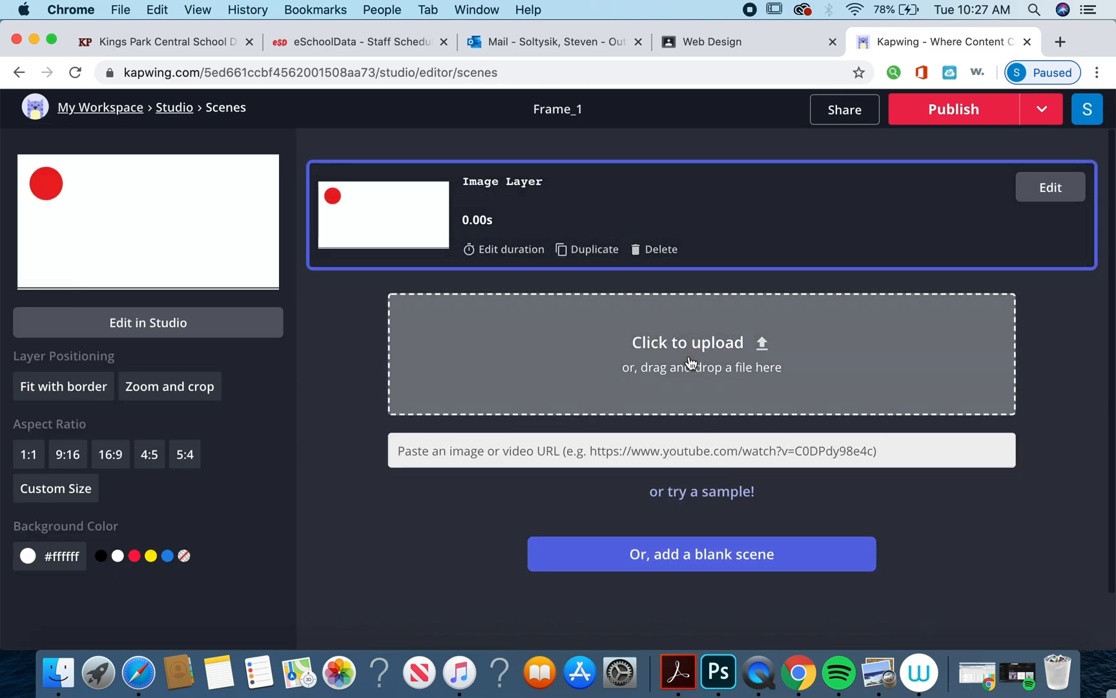
click(690, 360)
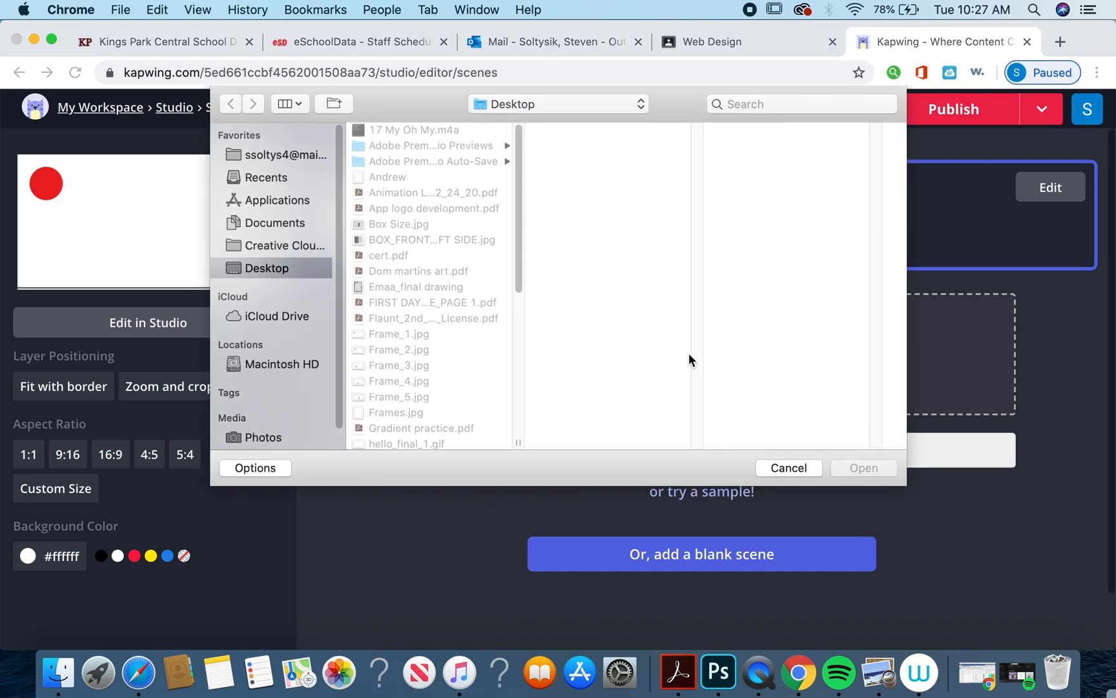
click(424, 352)
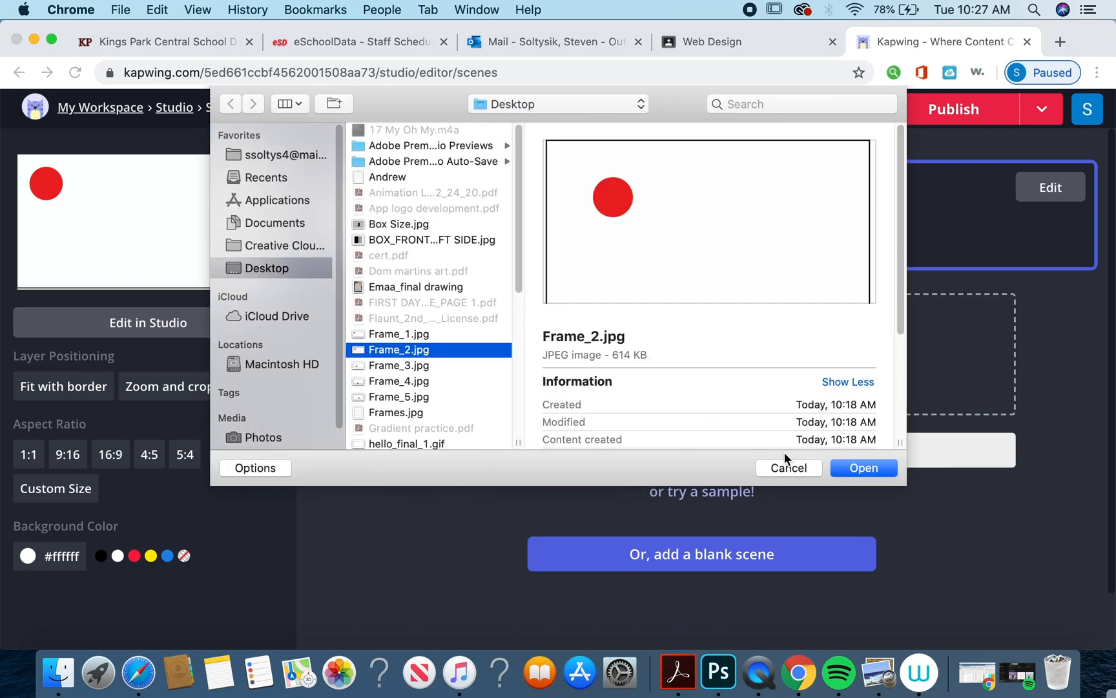
click(880, 471)
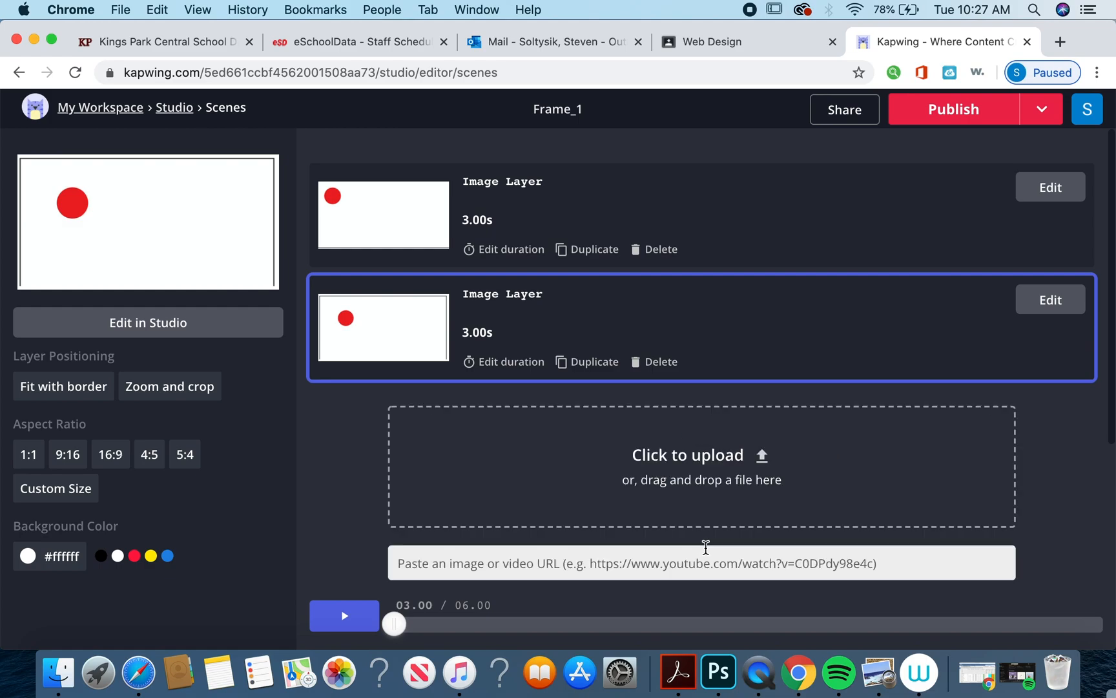
Upload Frame_3.jpg from the Desktop as the third scene
click(690, 494)
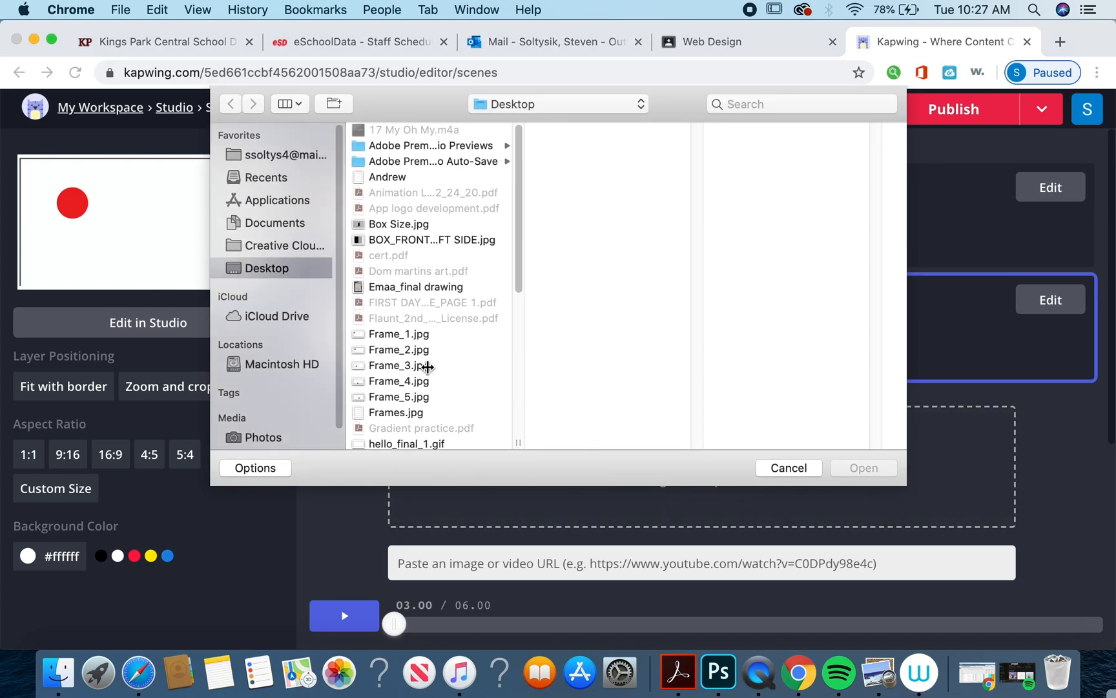
click(395, 366)
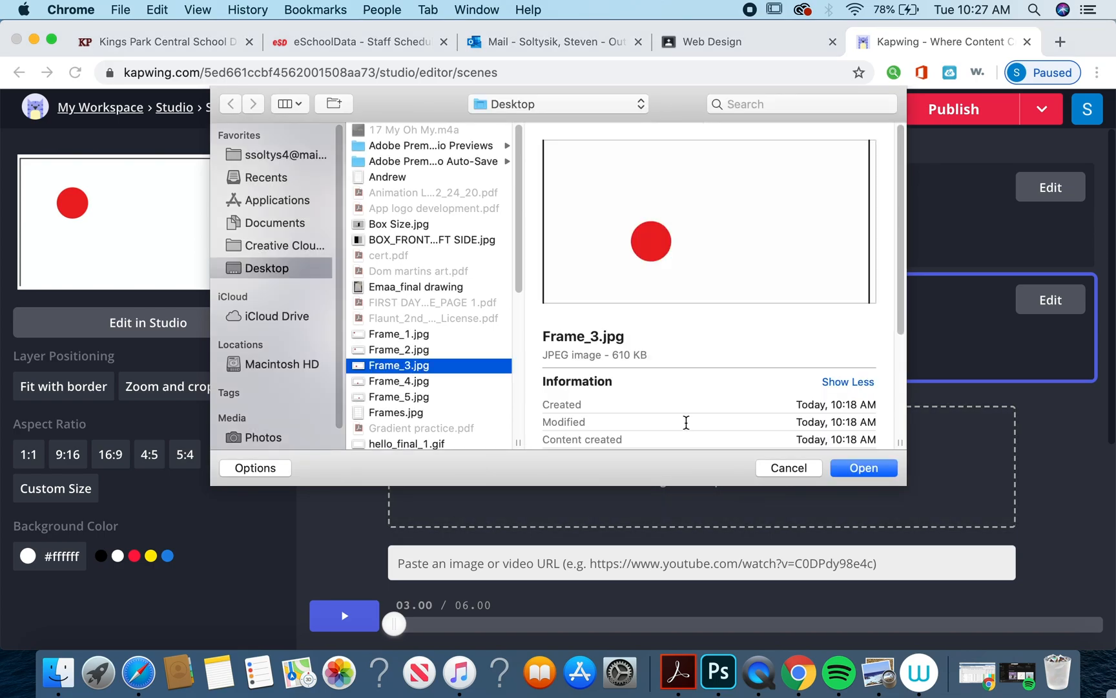
click(842, 470)
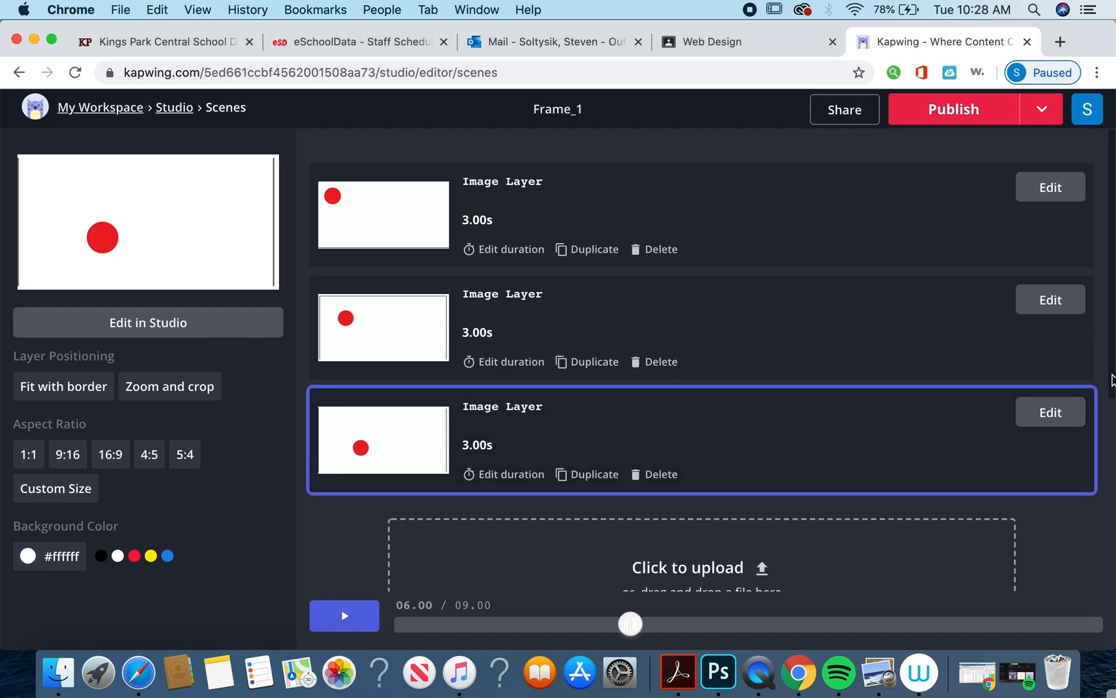
Upload Frame_4.jpg from the Desktop as the fourth scene
scroll(890, 465, down, 3)
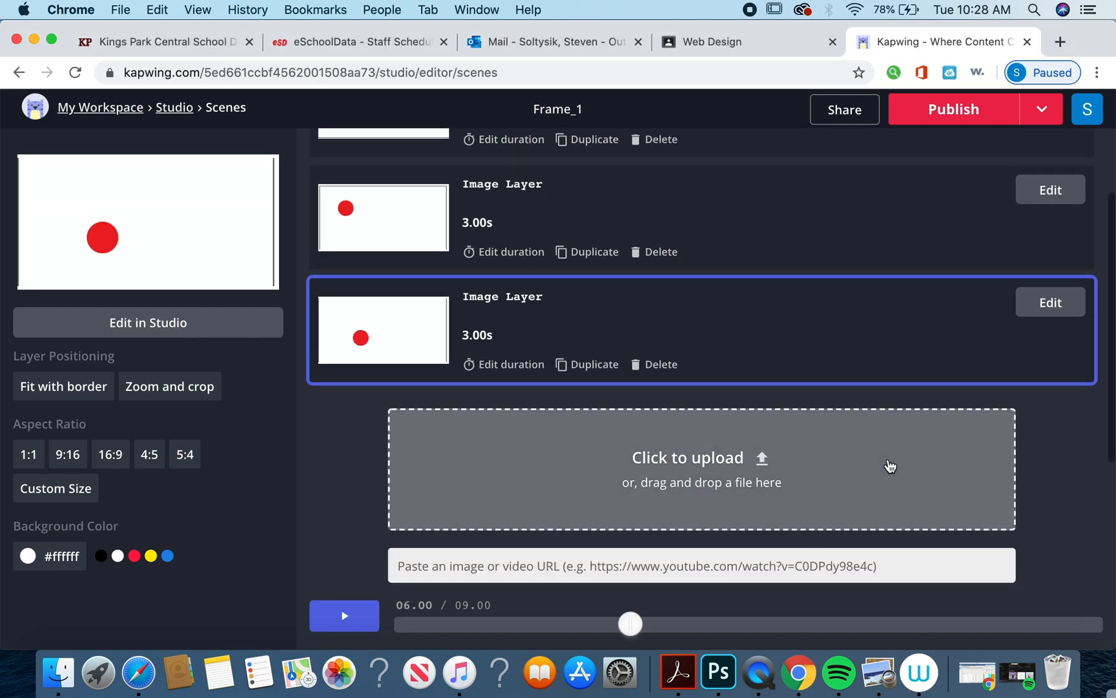
click(820, 473)
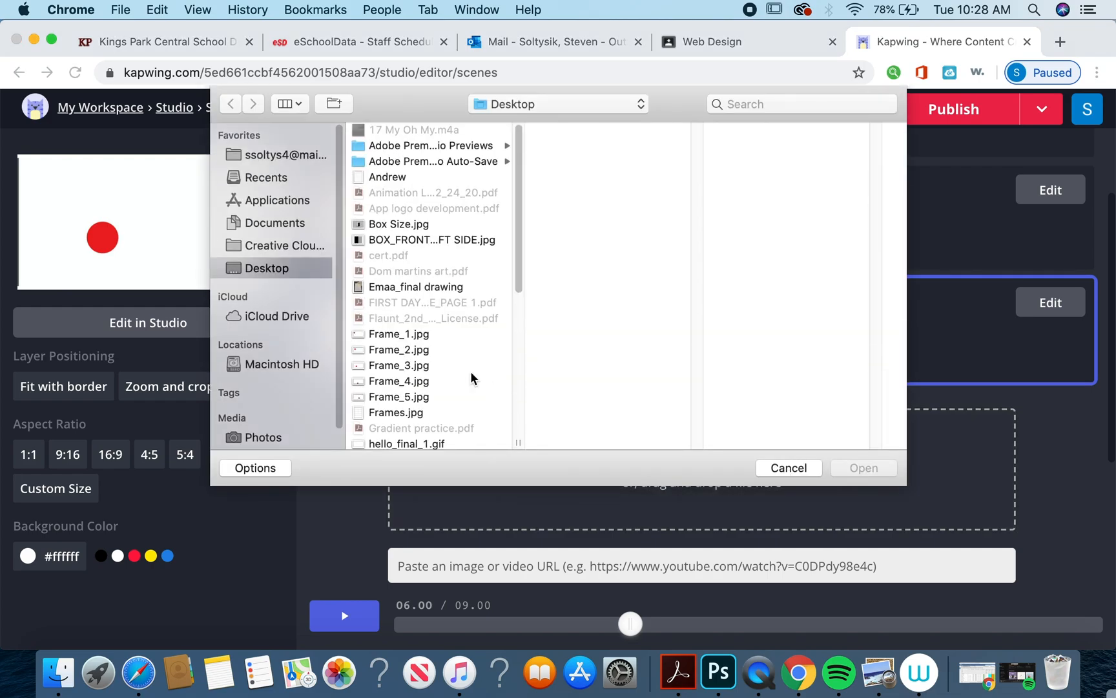
click(427, 382)
click(853, 470)
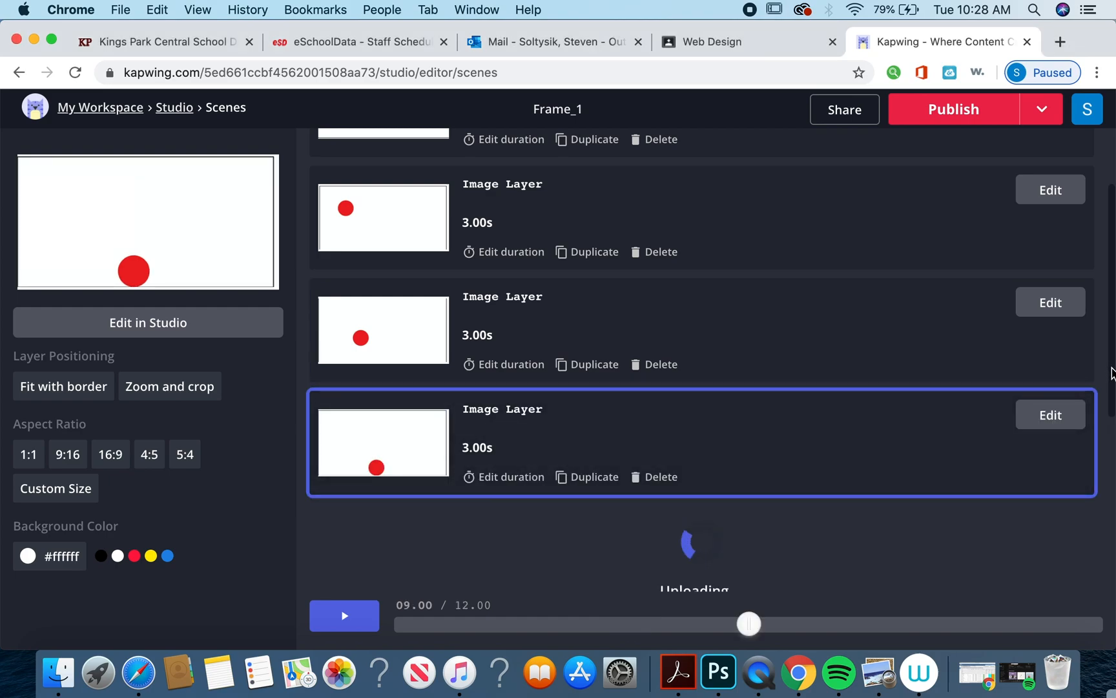
Upload Frame_5.jpg from the Desktop as the fifth scene
drag(1113, 372, 1112, 430)
click(789, 482)
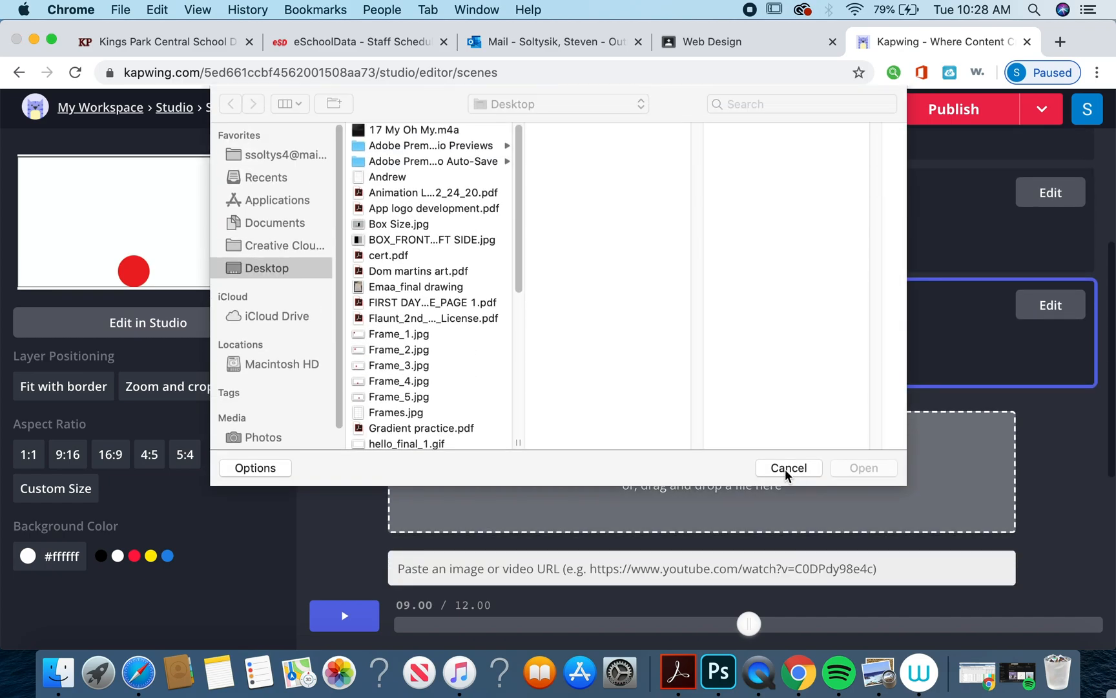
click(428, 397)
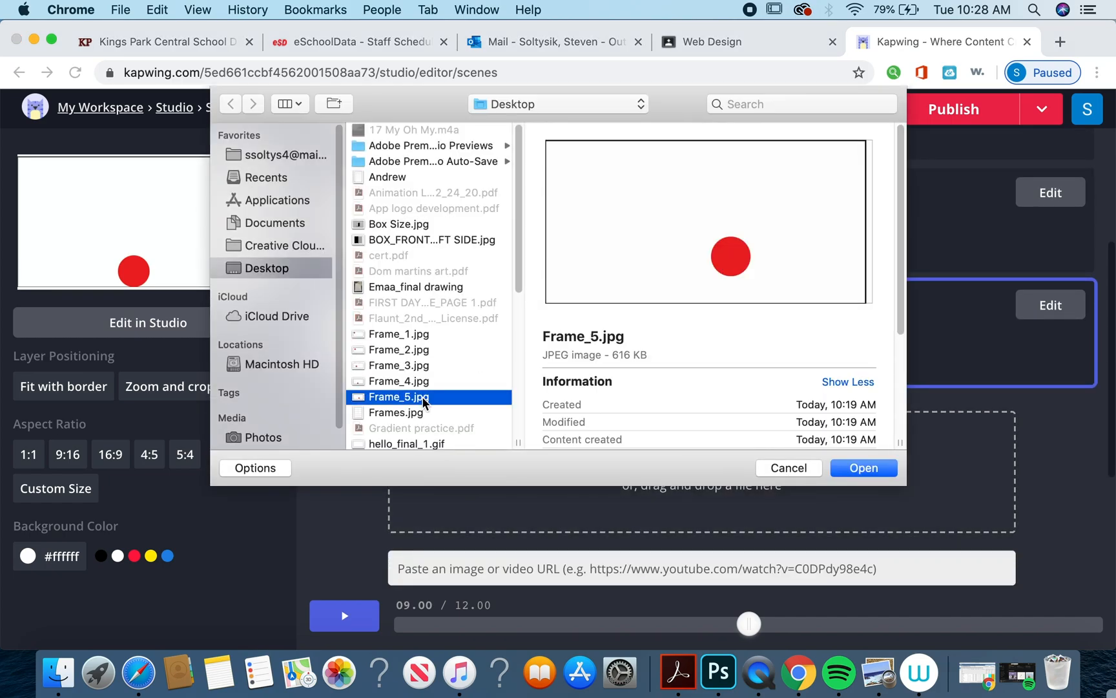
click(863, 468)
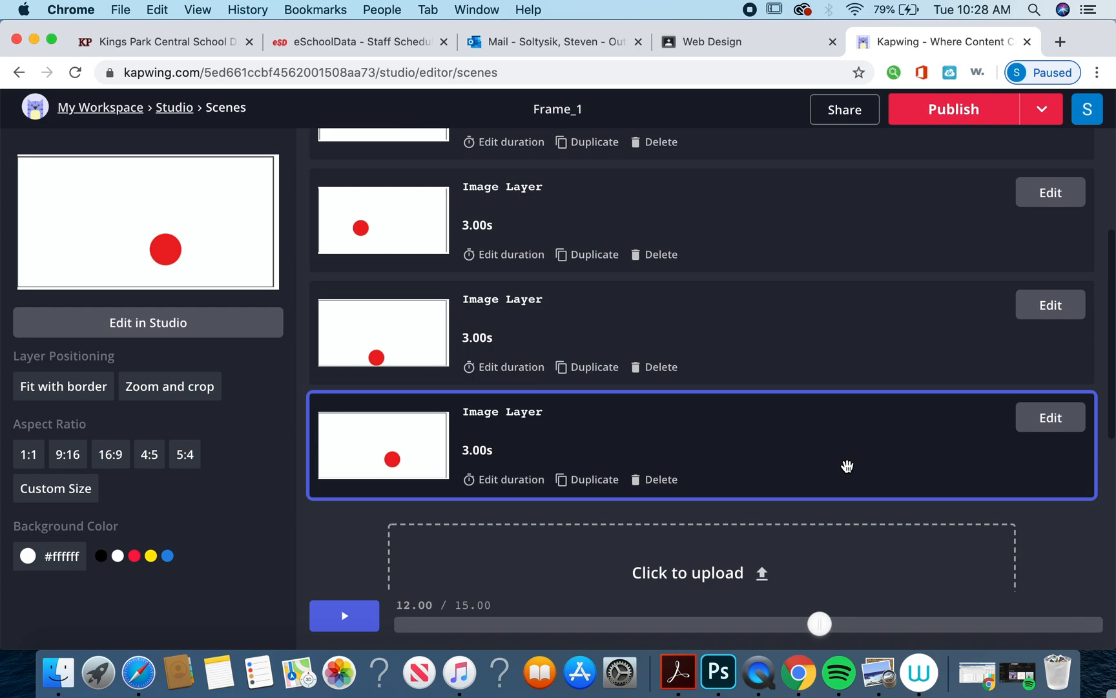
Set the image duration of the first scene to 0.2s and apply it to that scene only
scroll(712, 368, up, 3)
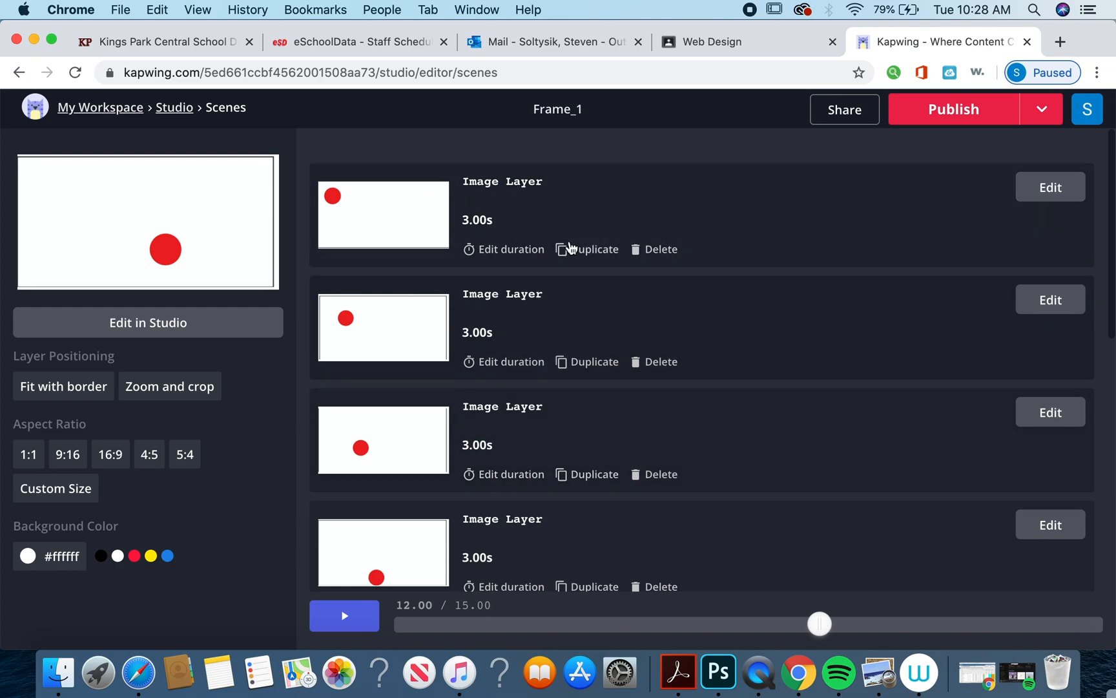
click(515, 253)
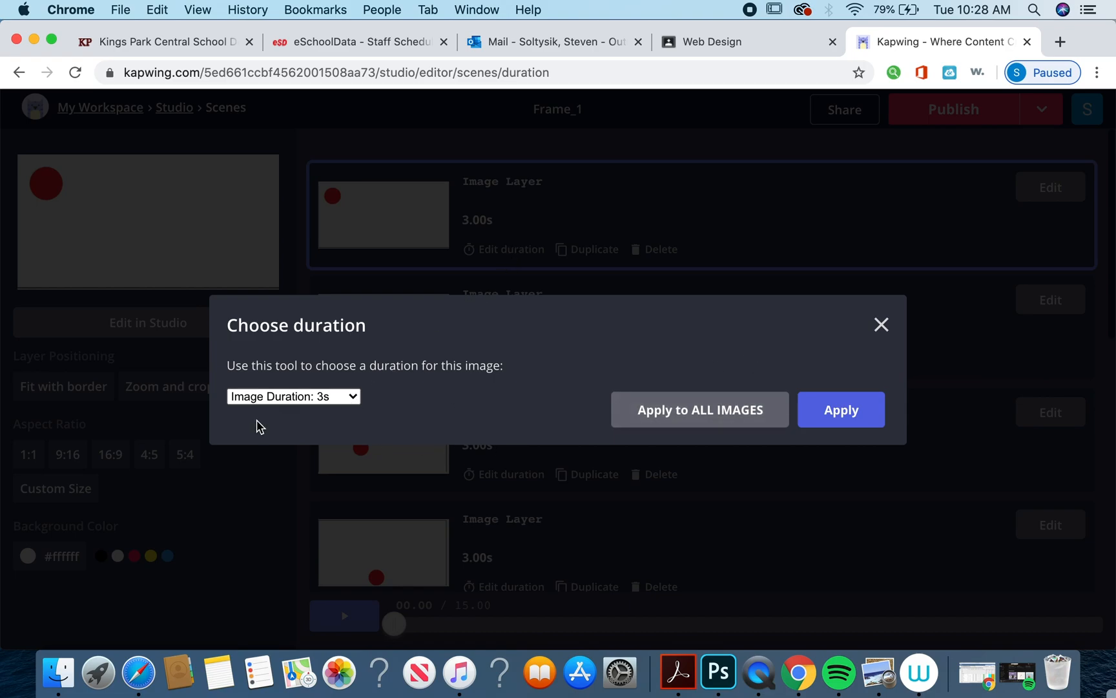
click(882, 324)
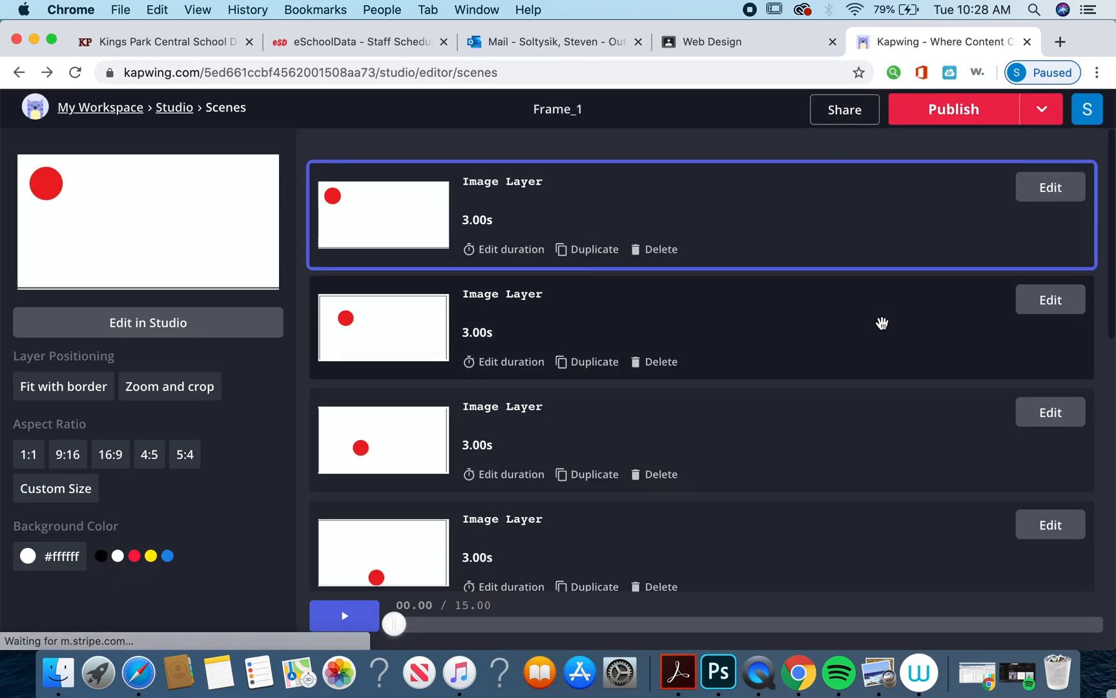
click(510, 255)
click(354, 395)
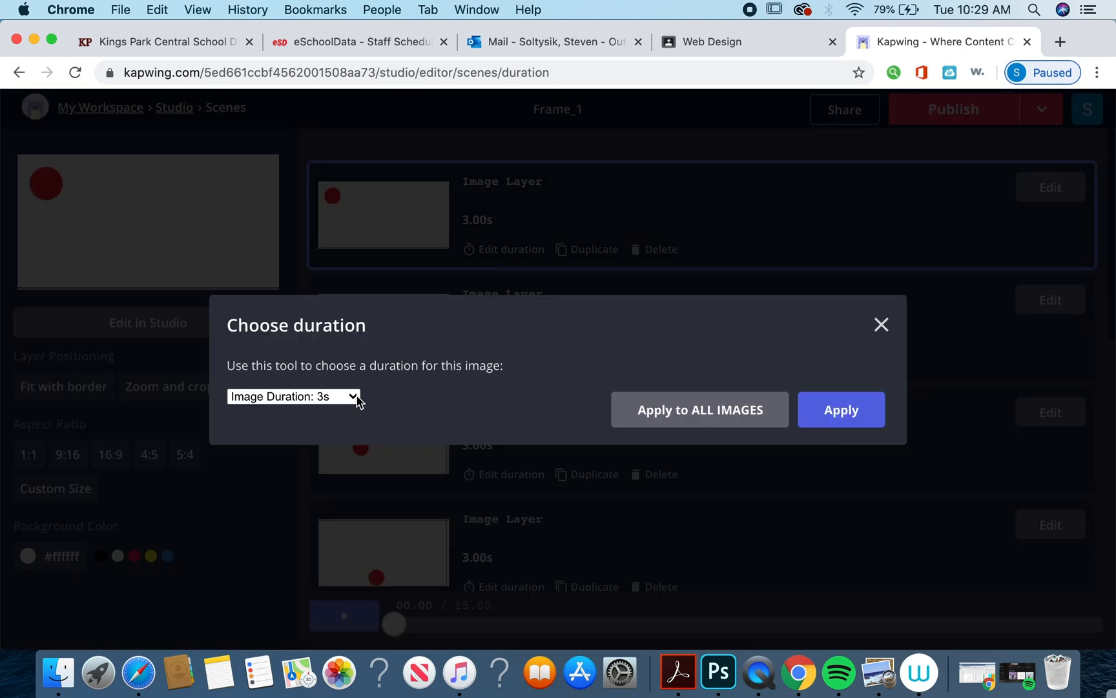
click(349, 270)
click(837, 411)
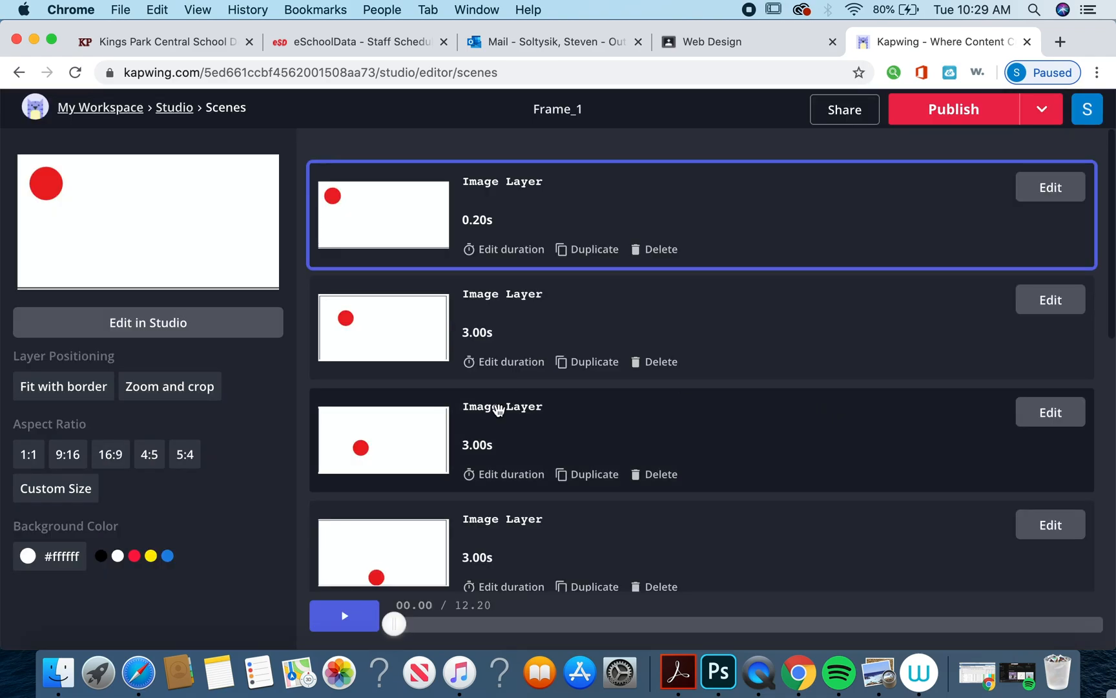
Play back the scene sequence to check the animation's timing, pausing before the end
scroll(601, 392, down, 6)
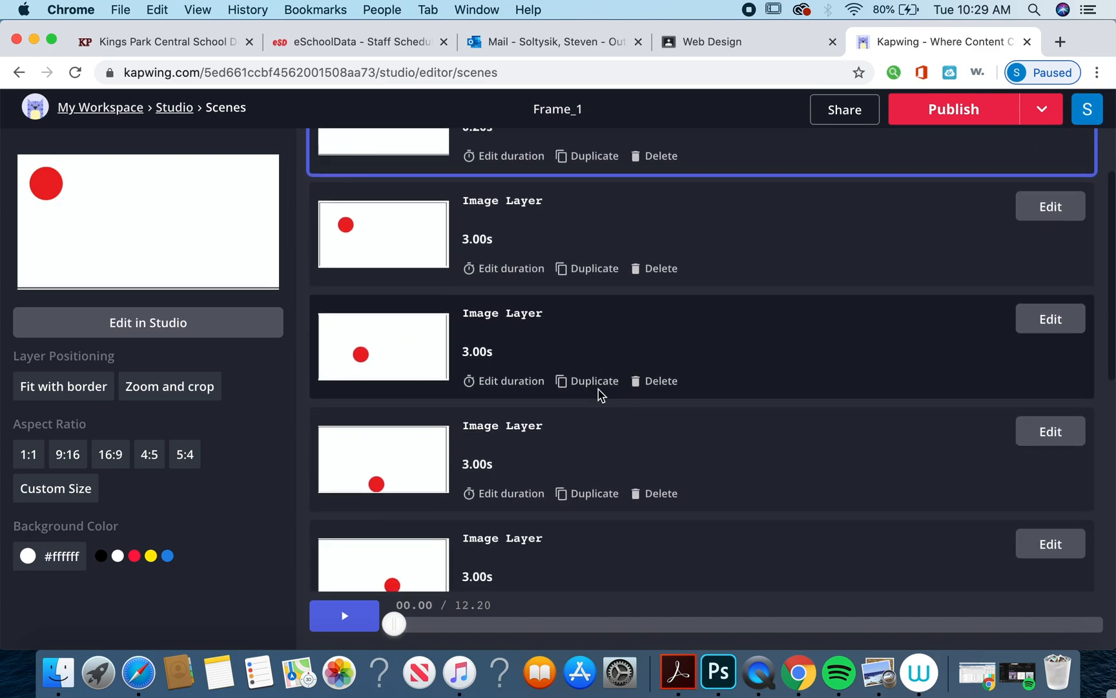
scroll(600, 395, down, 2)
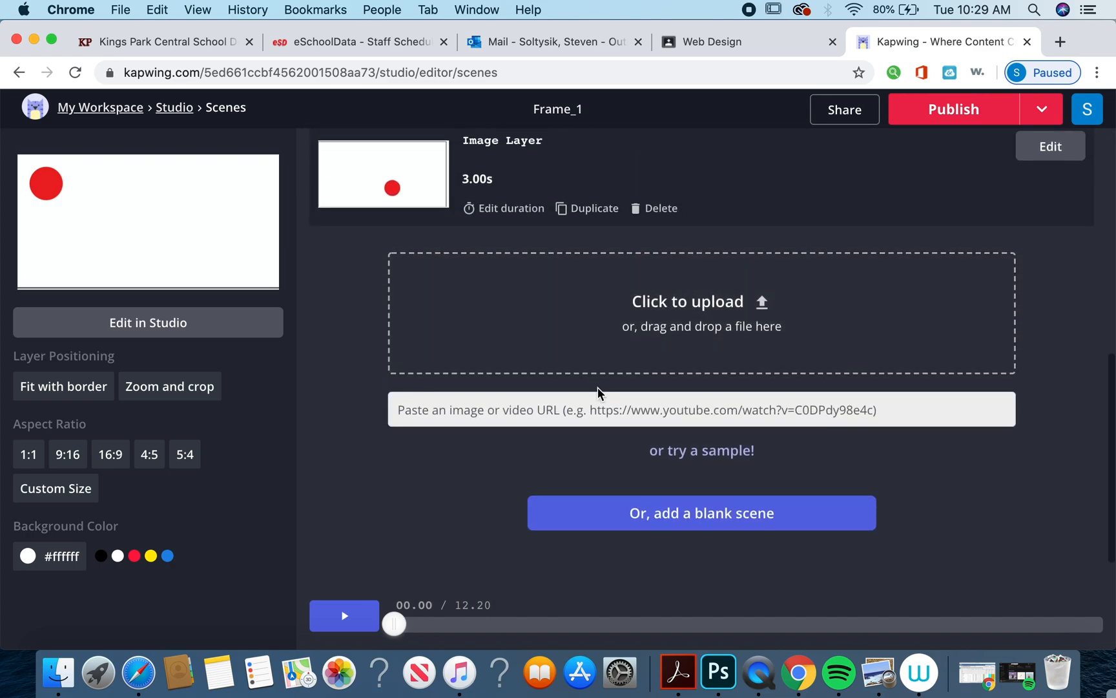
click(345, 615)
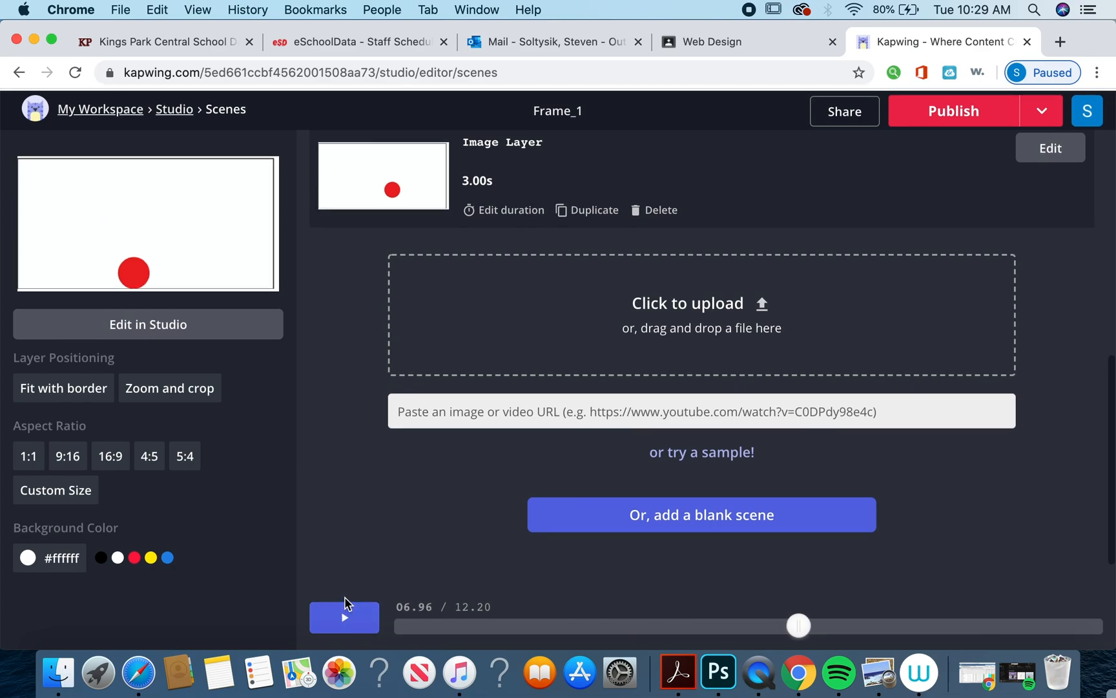
click(540, 531)
Apply the first scene's 0.2s image duration to all images in the project
scroll(430, 464, up, 5)
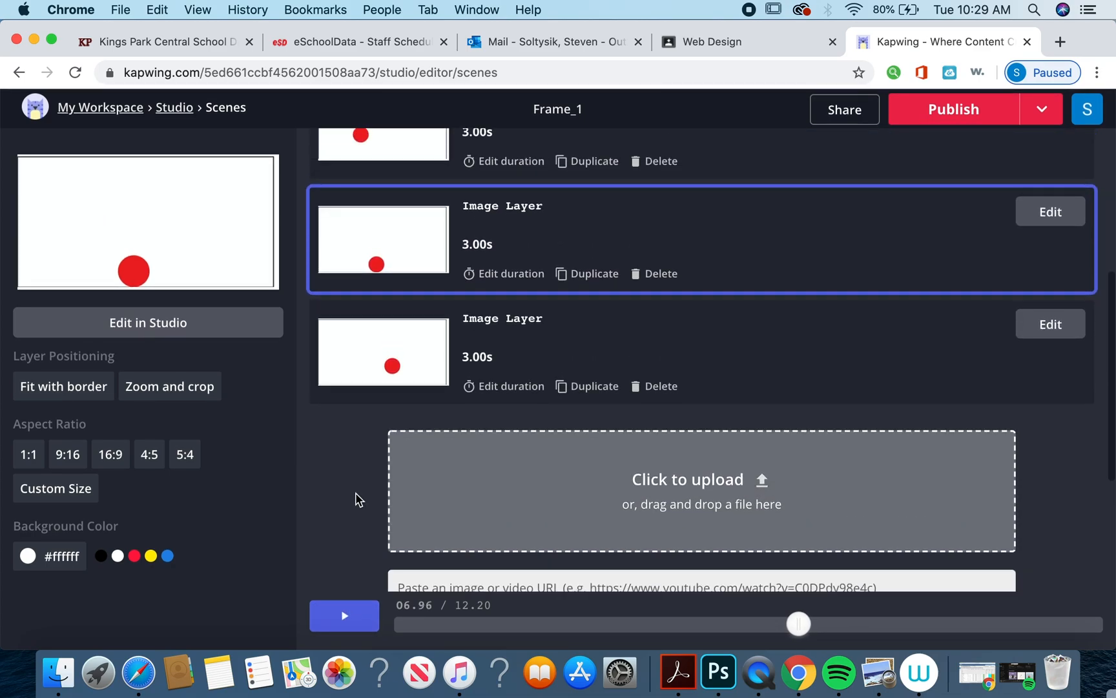
scroll(391, 366, up, 3)
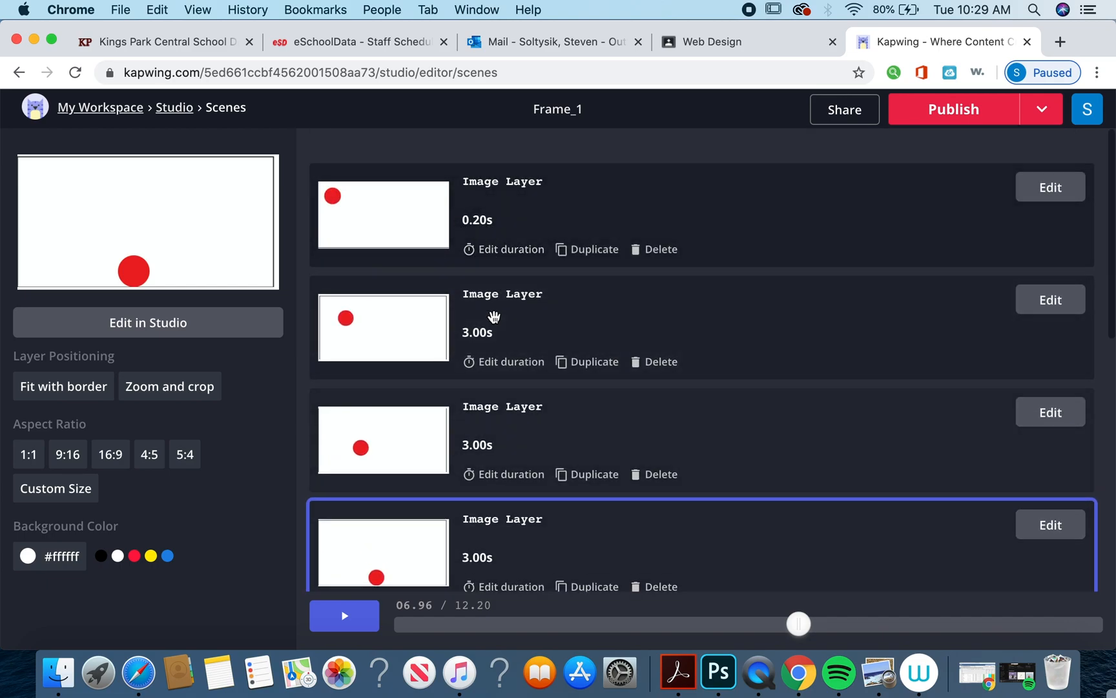
click(499, 252)
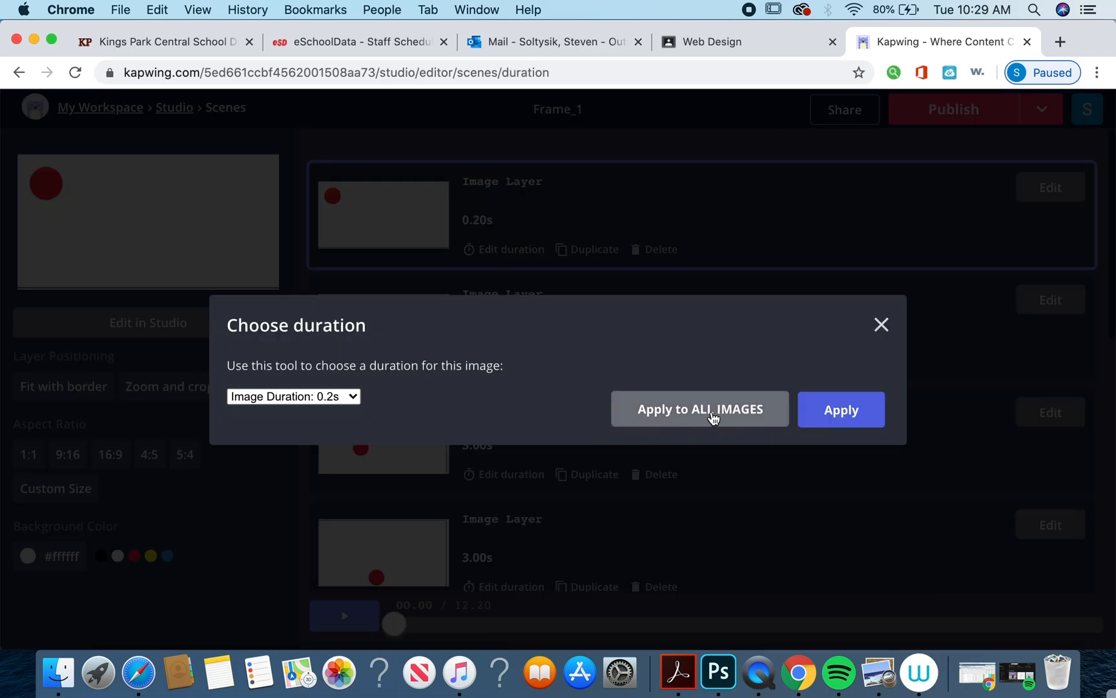
click(715, 416)
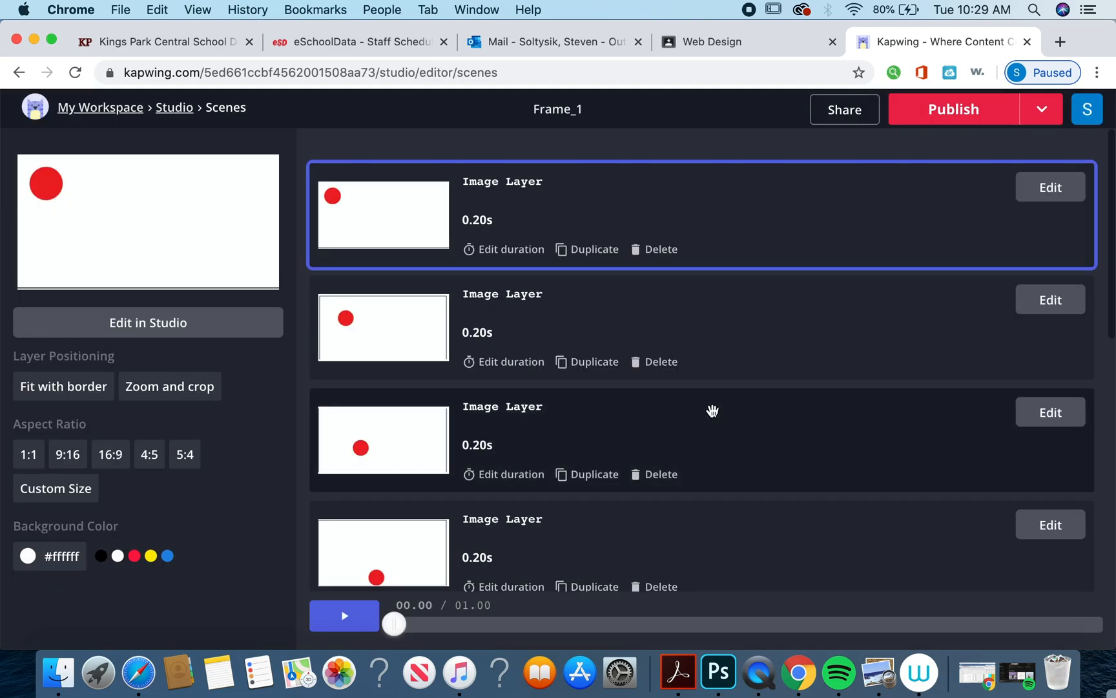
Play back the retimed animation, pause it, and review the whole scene list
click(345, 616)
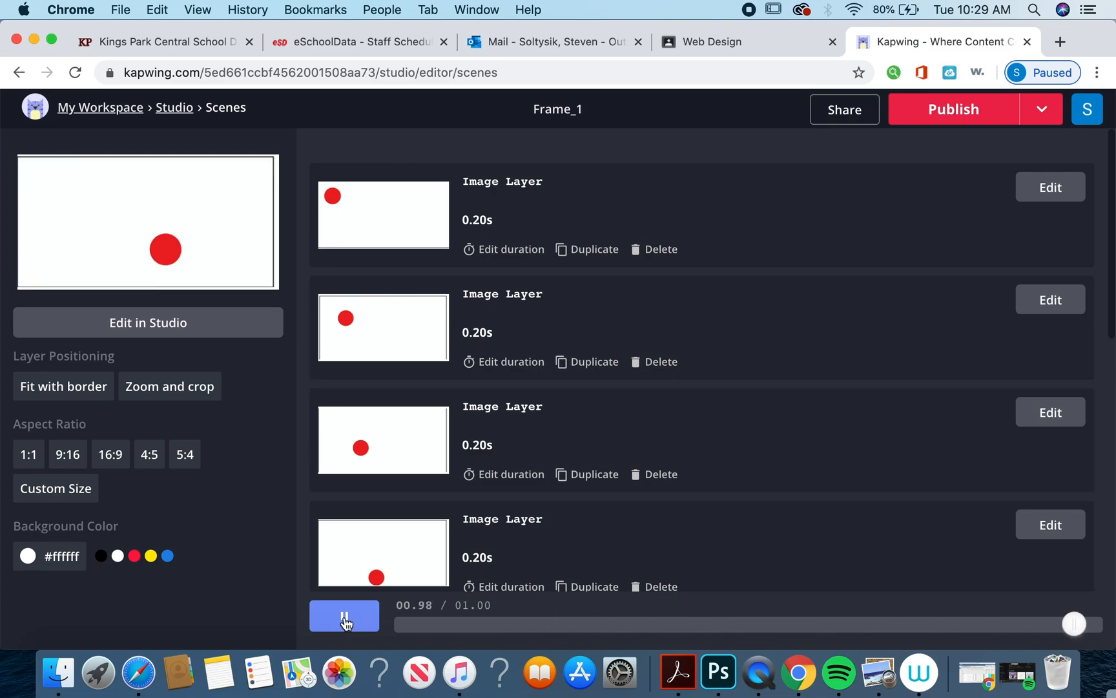
click(346, 618)
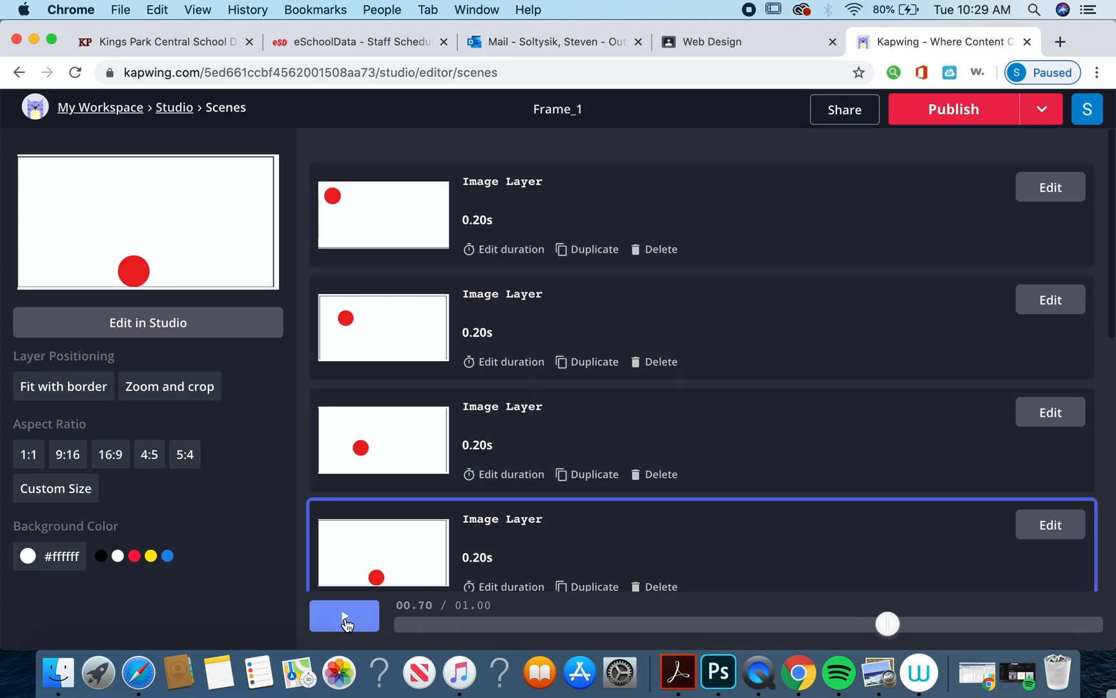
scroll(466, 452, down, 5)
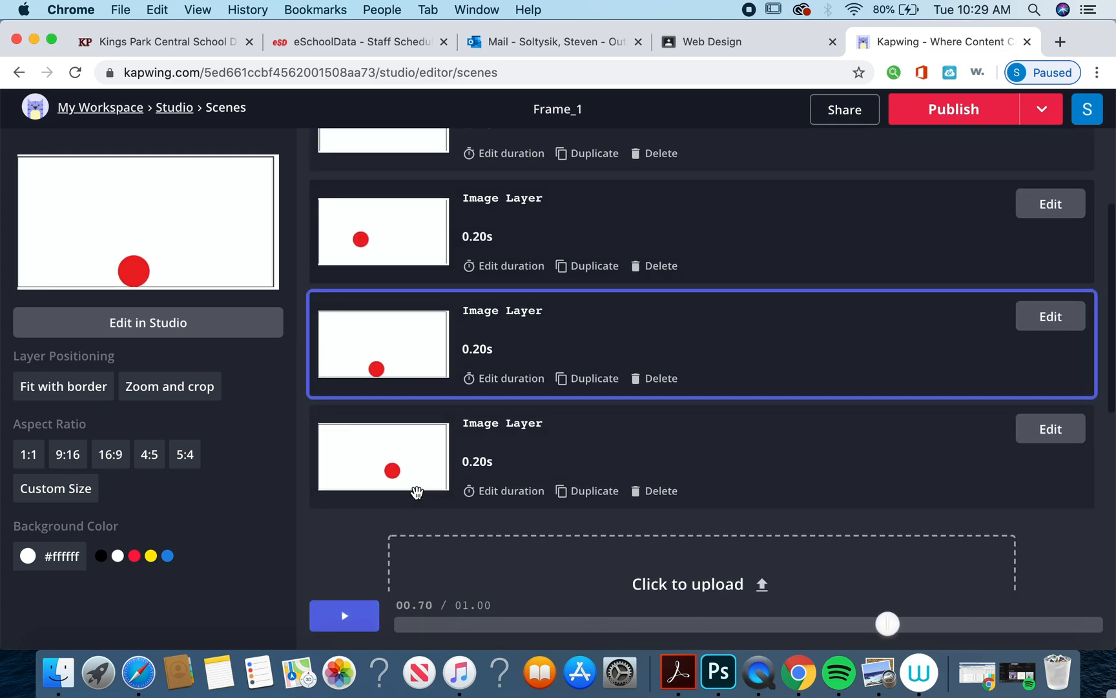
scroll(515, 495, down, 2)
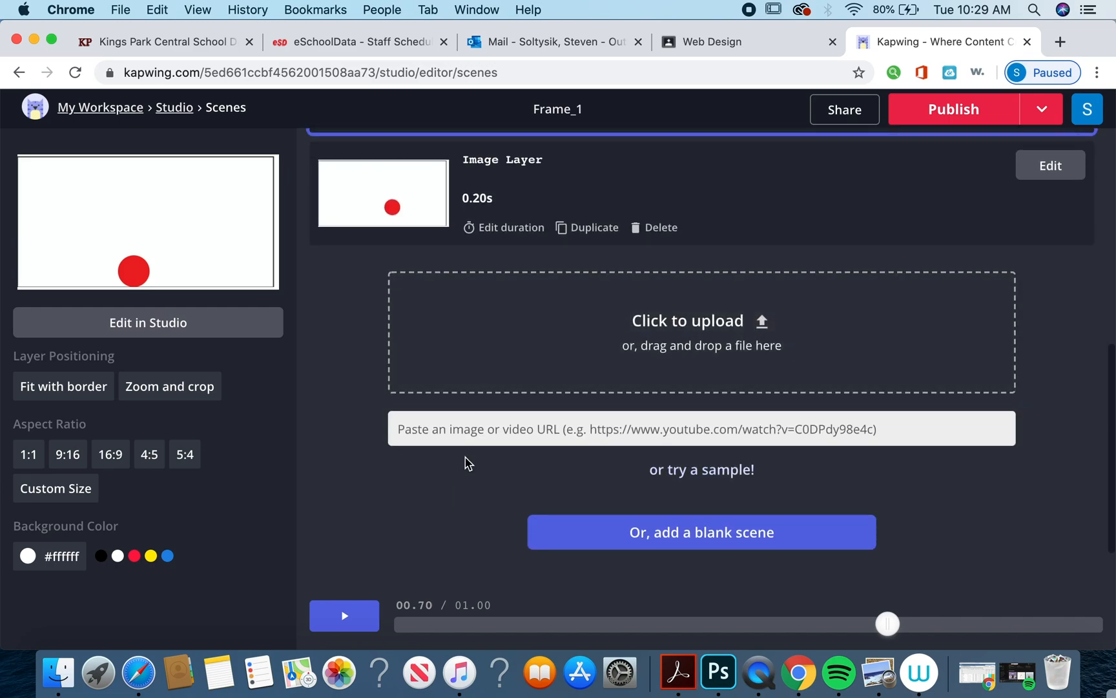
click(850, 532)
scroll(839, 514, up, 2)
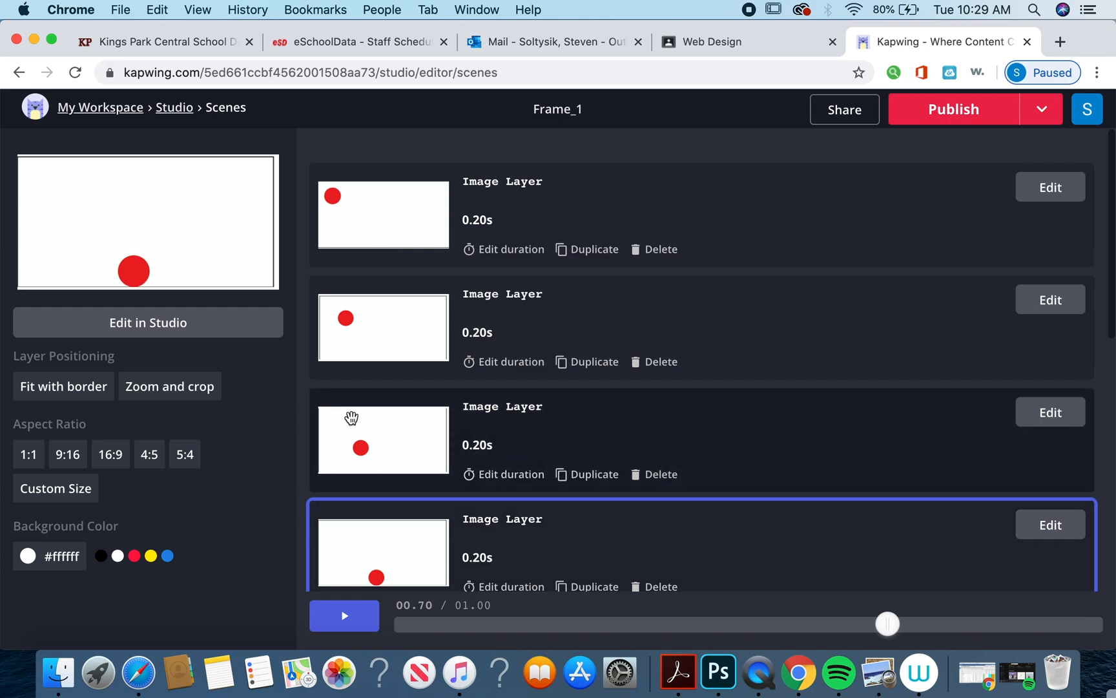
Publish the Frame_1 animation and look over its processing page until the finished video loads
click(948, 113)
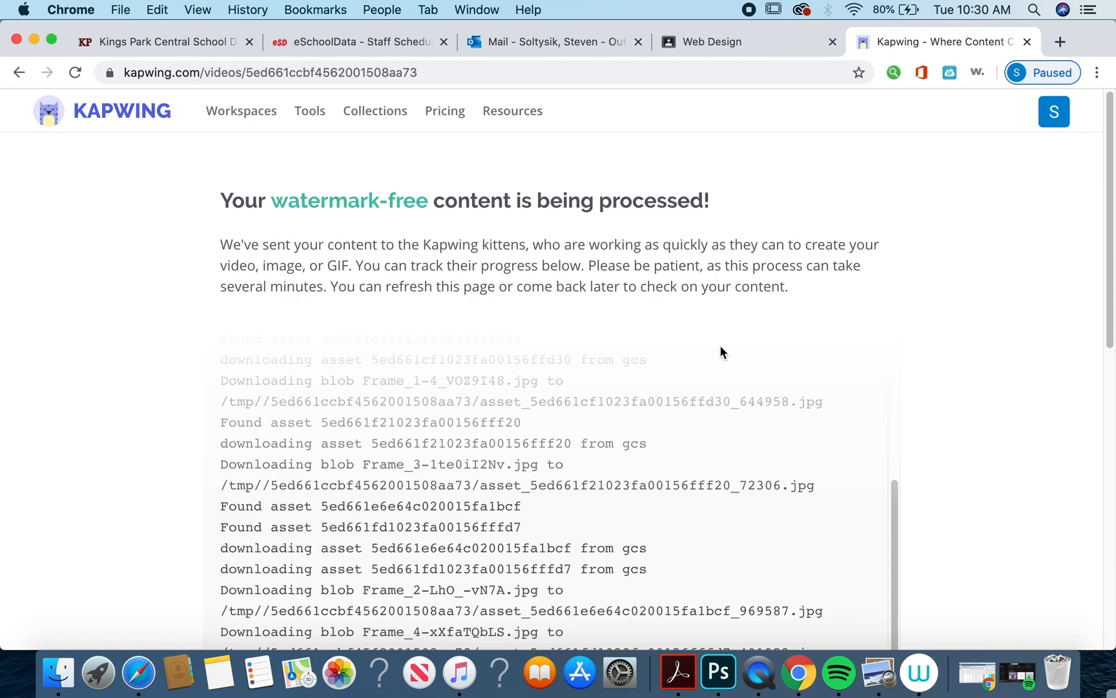
scroll(986, 427, down, 8)
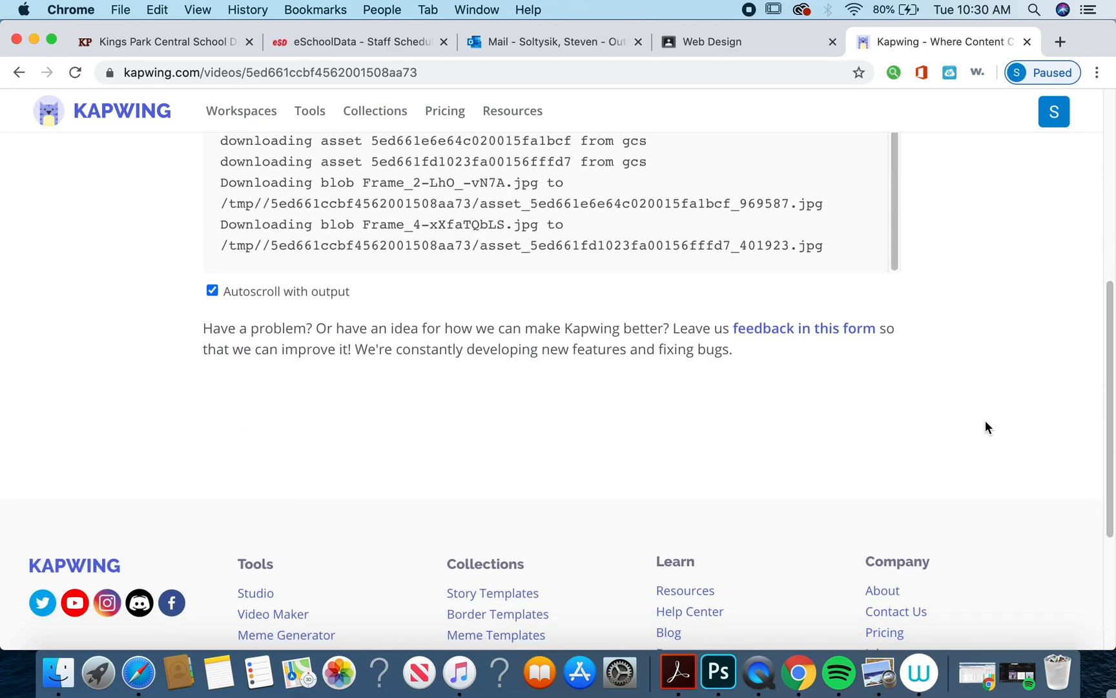
scroll(986, 426, up, 6)
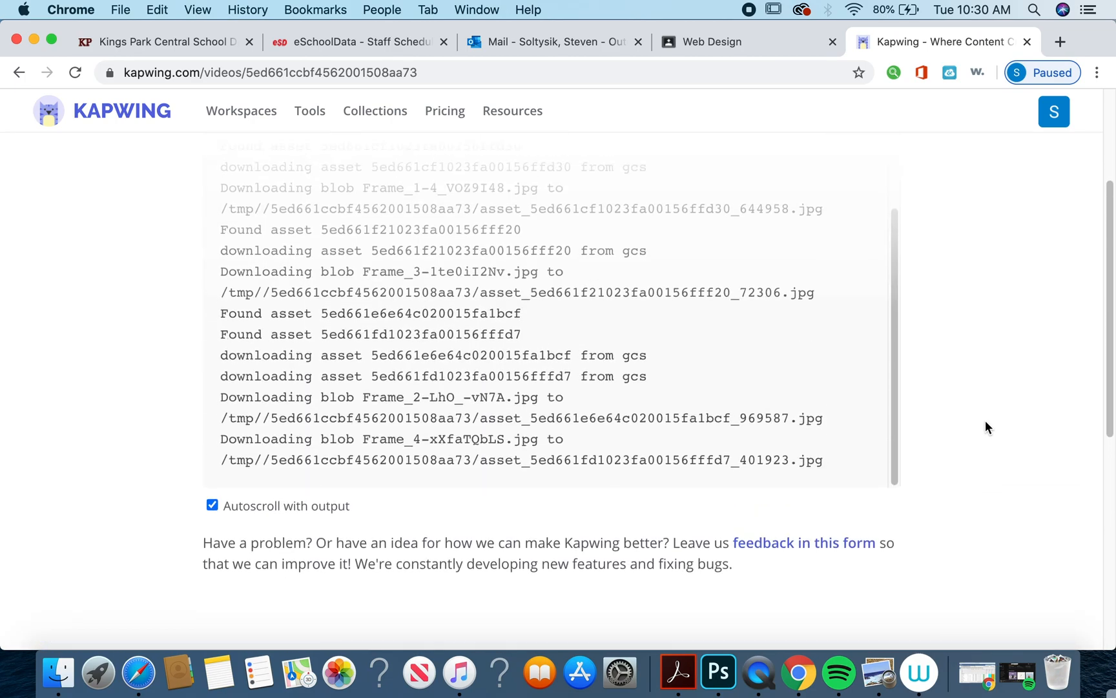
scroll(986, 427, up, 2)
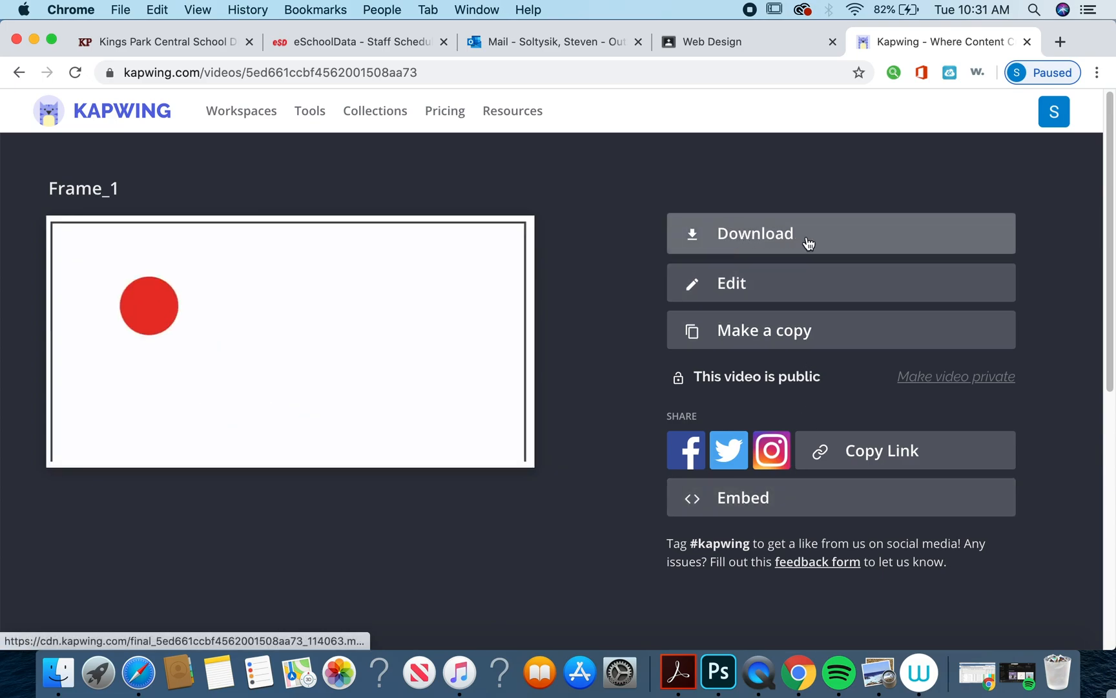
Copy the published video's share link and open it in a new browser tab
click(909, 464)
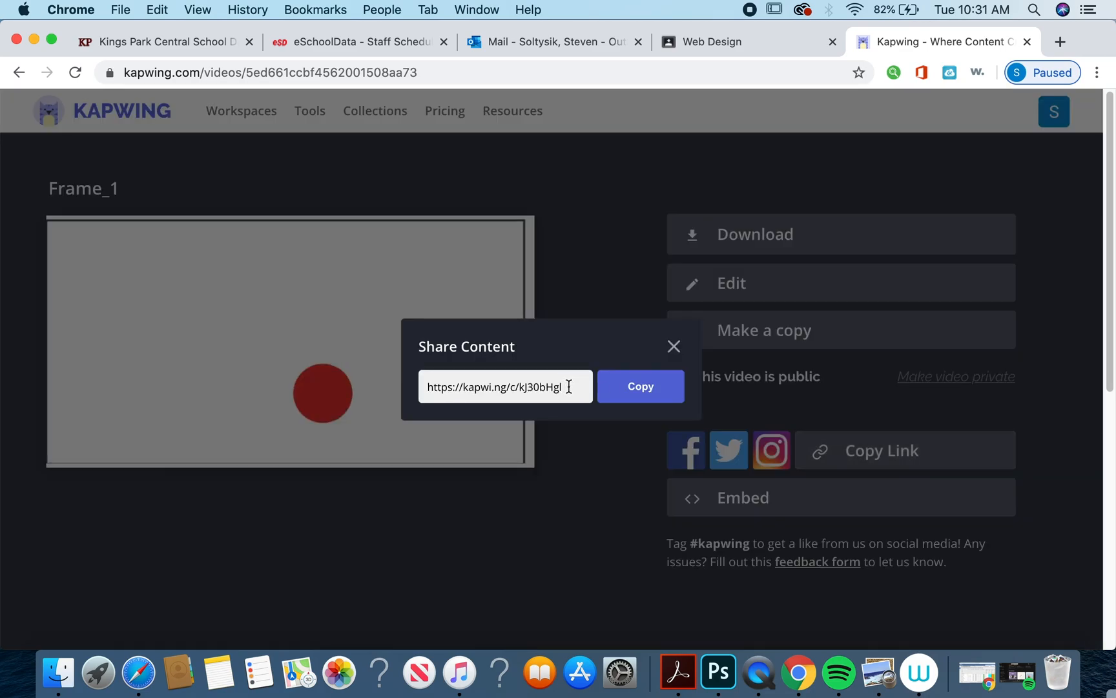
drag(563, 386, 414, 386)
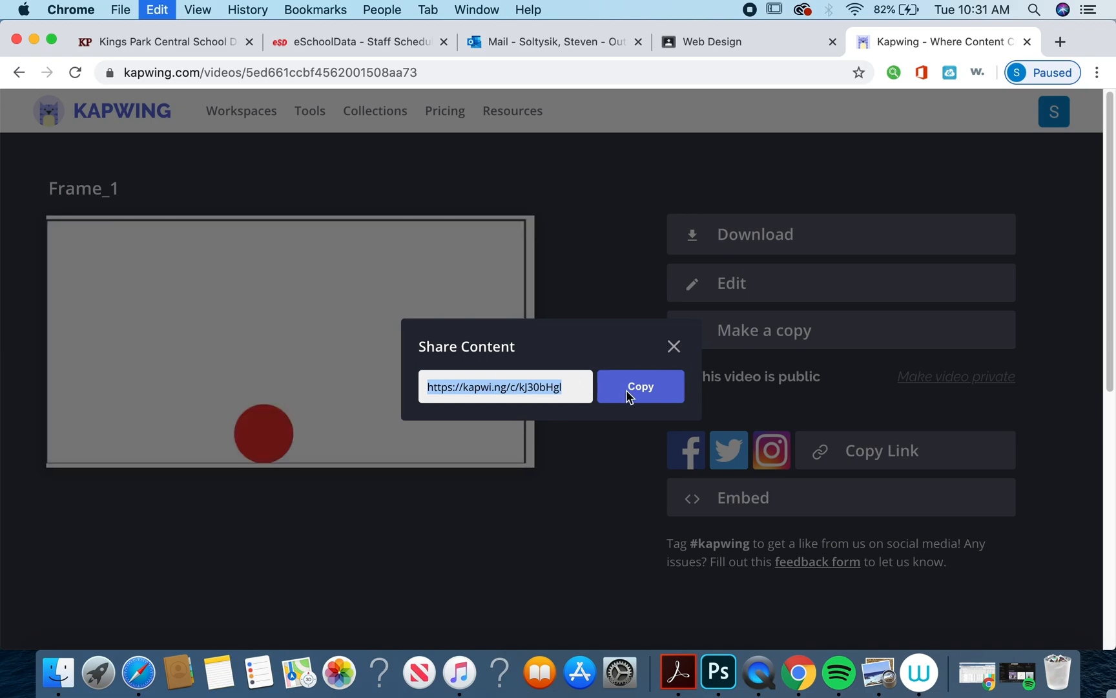
click(675, 356)
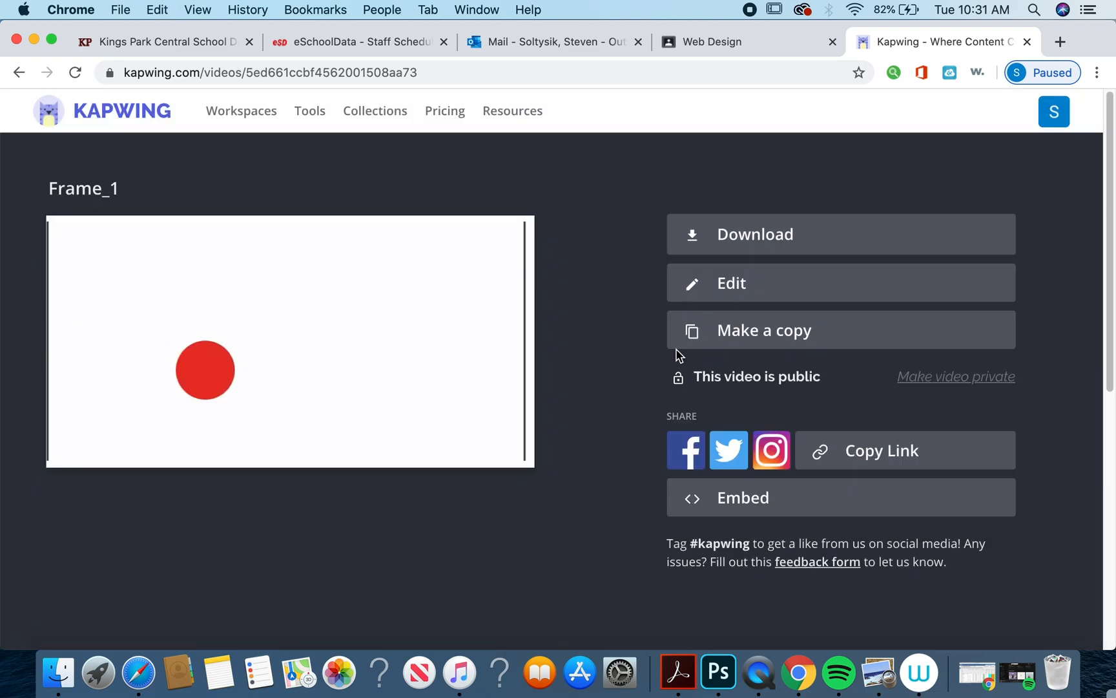
click(1062, 41)
key(super+v)
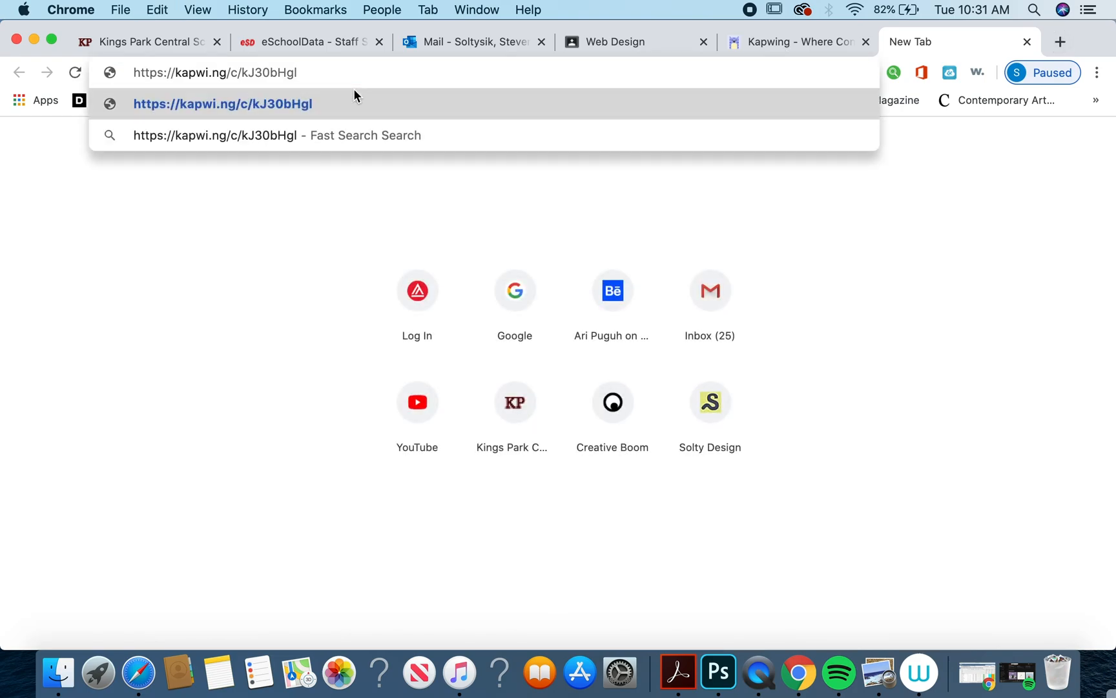
key(Return)
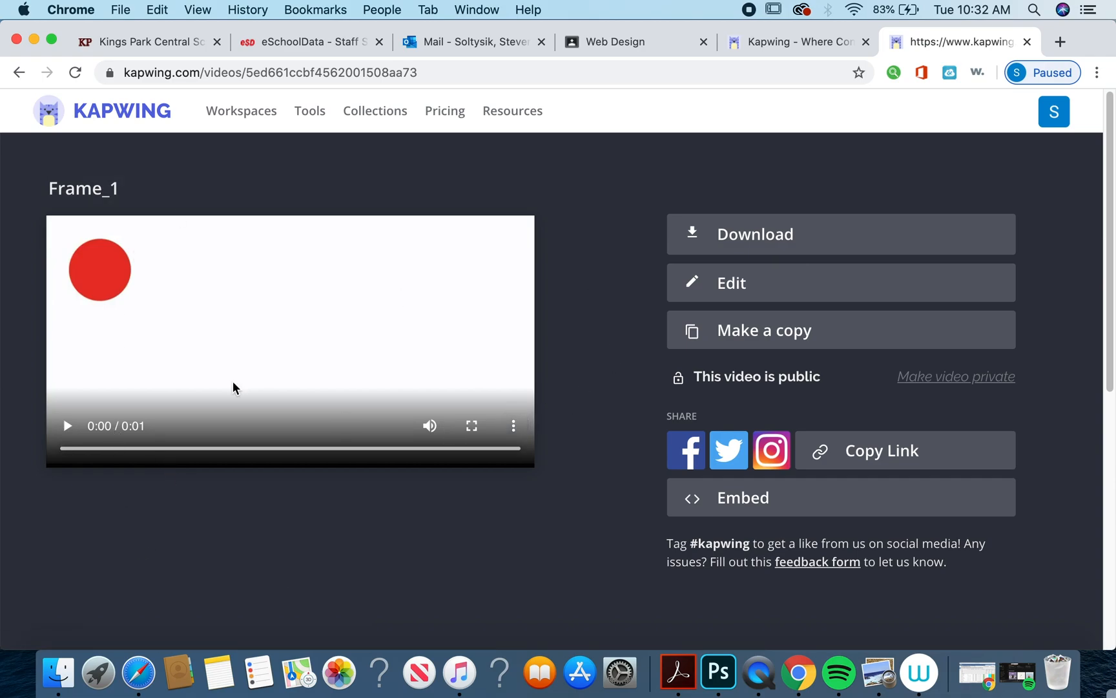
Display the share link again on the opened video page, dismiss it, and close that browser tab
click(876, 462)
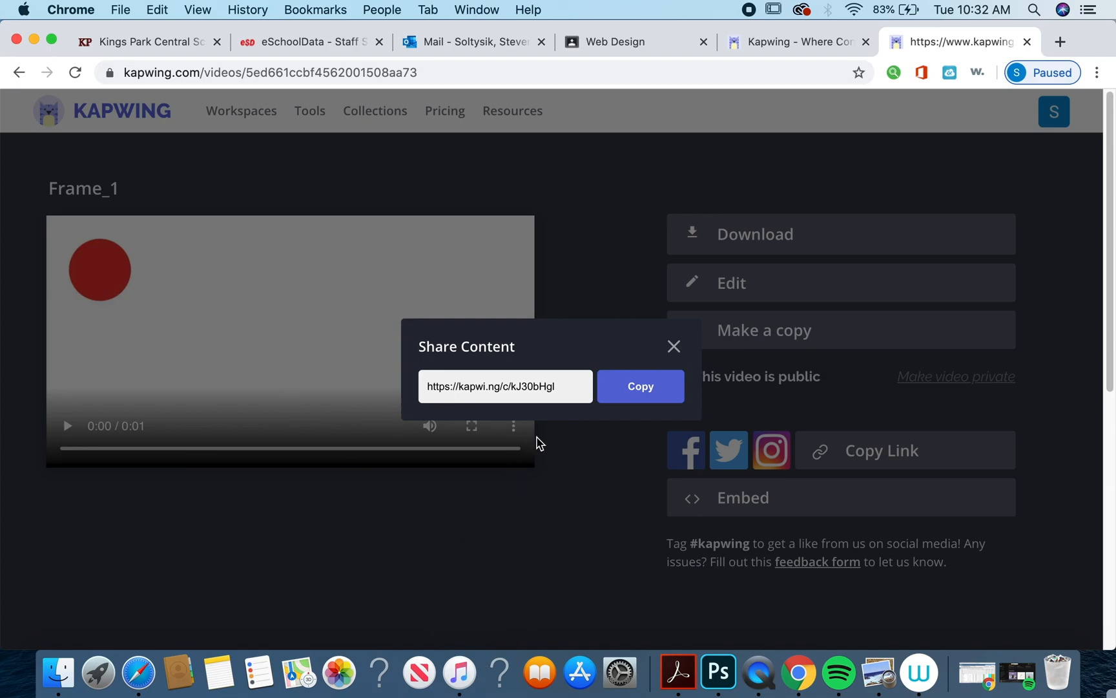
click(674, 347)
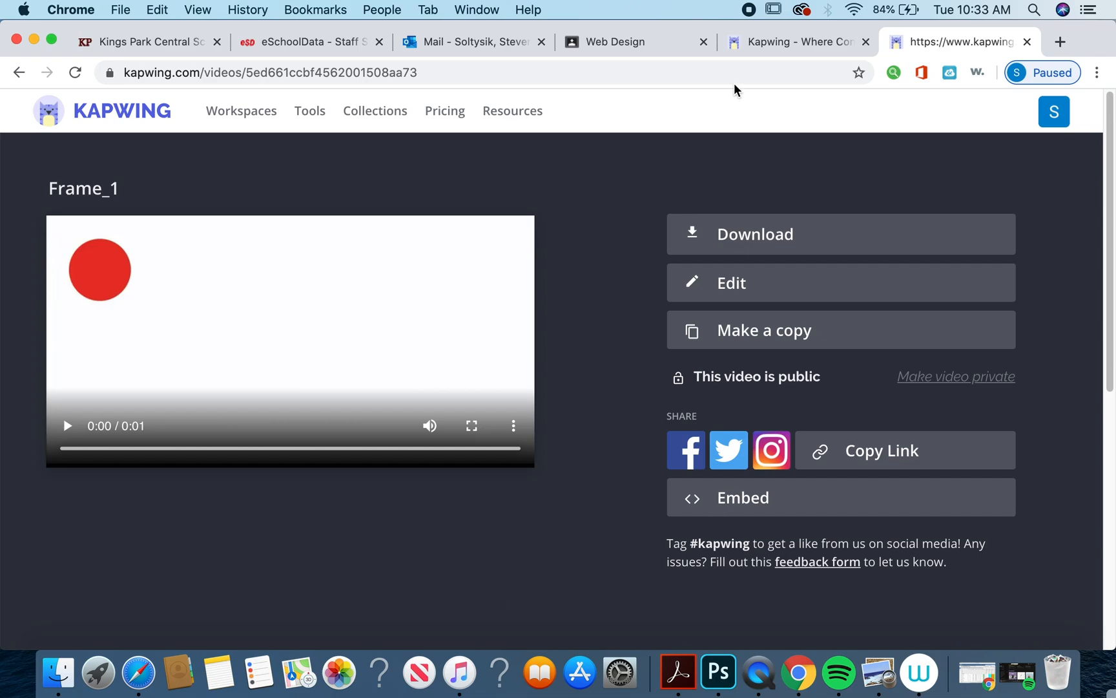
key(super+w)
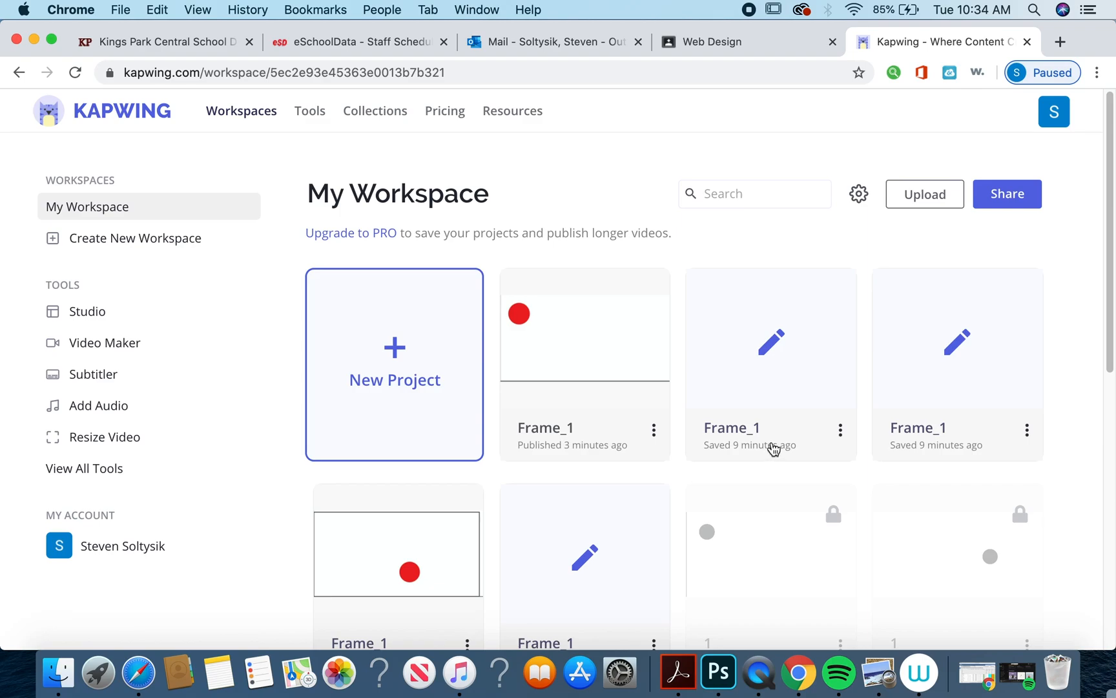
Open the published Frame_1 video from My Workspace, return to the workspace, and reopen it
click(576, 362)
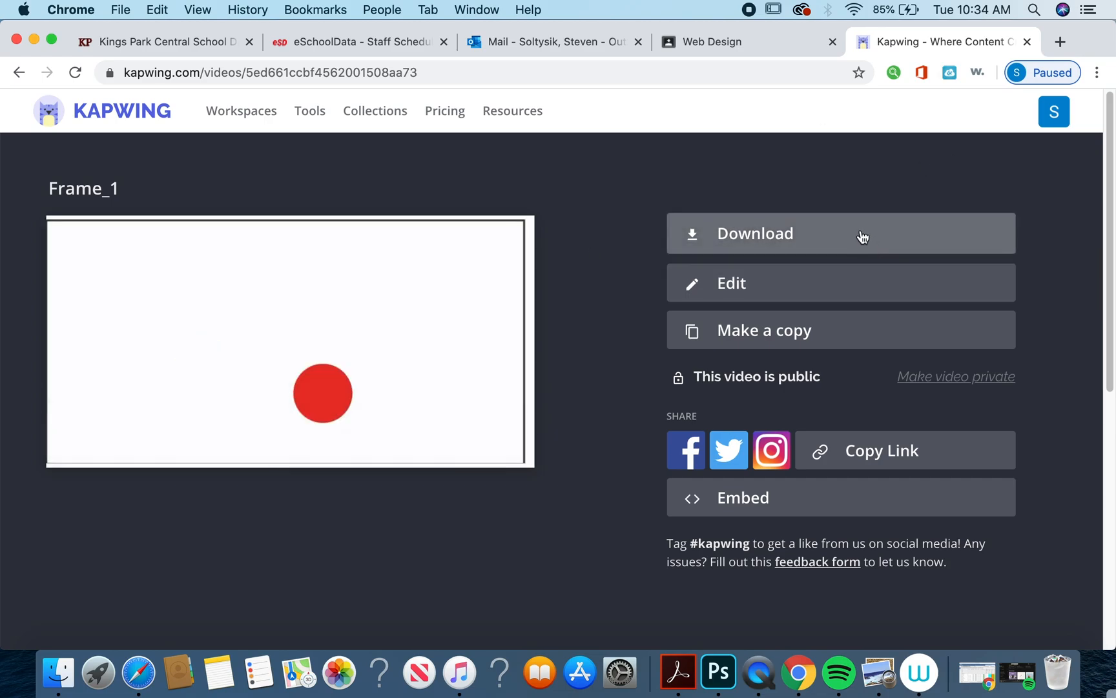
click(133, 126)
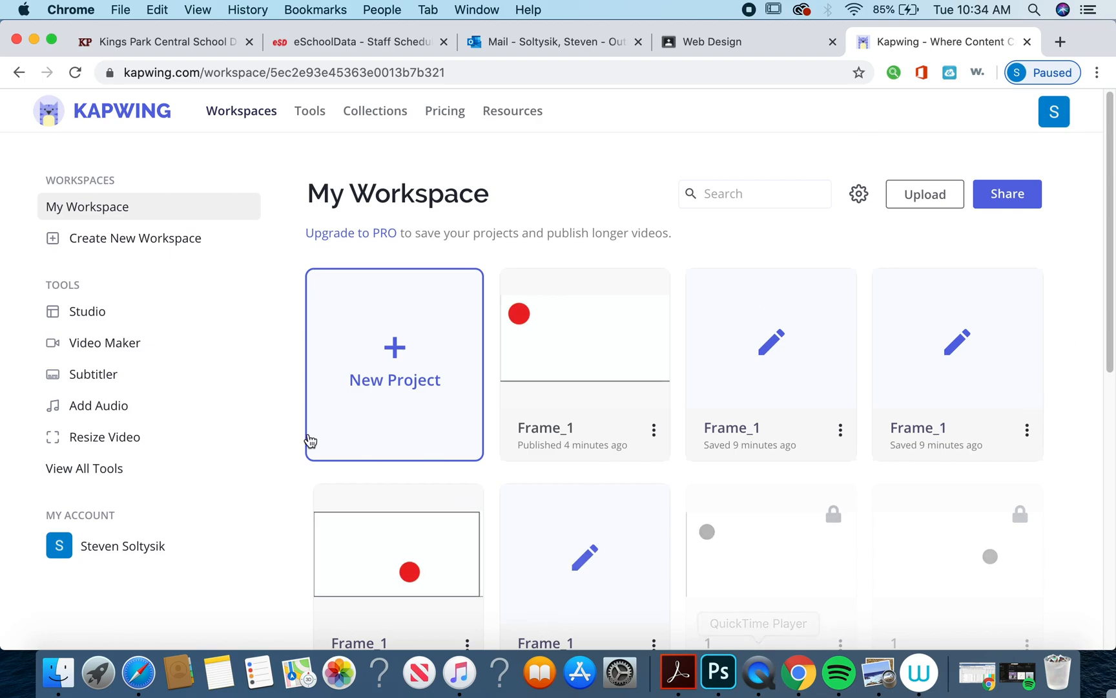
click(592, 375)
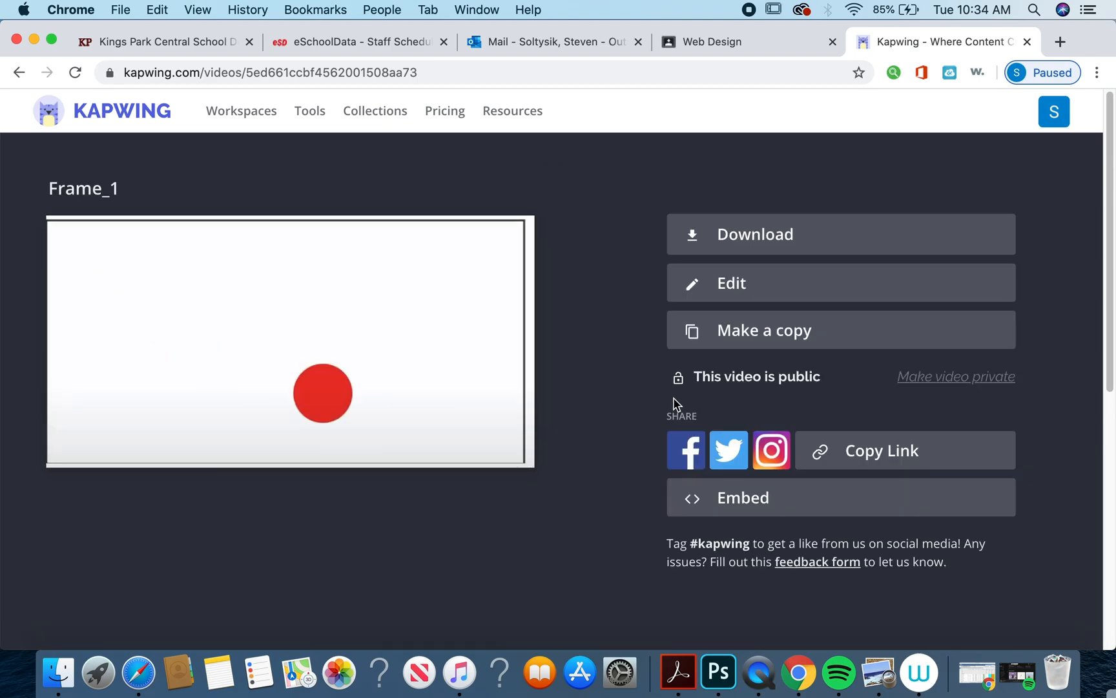
Open the published project for editing and show its full scene list down to the upload area
click(729, 284)
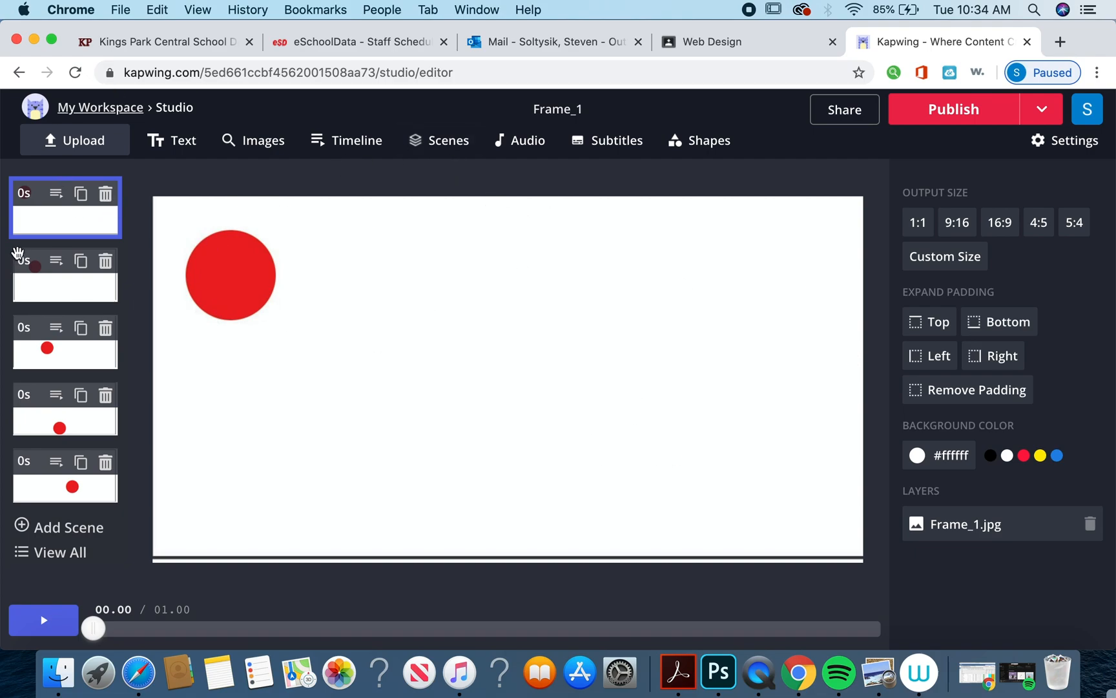
click(69, 556)
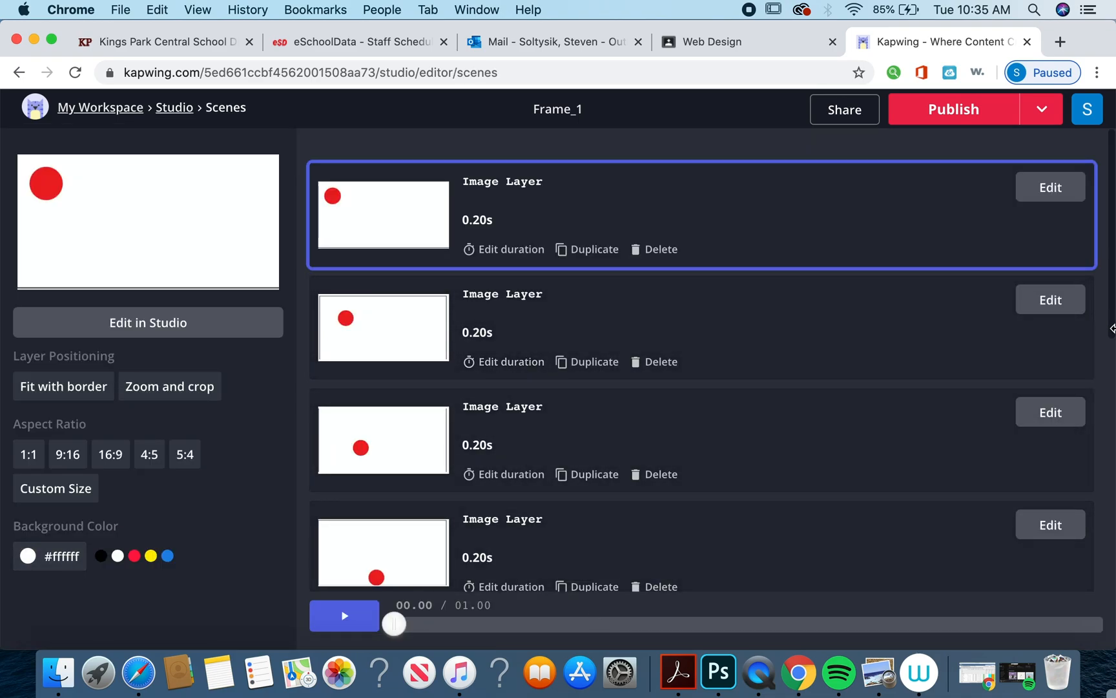
drag(1113, 326, 1099, 533)
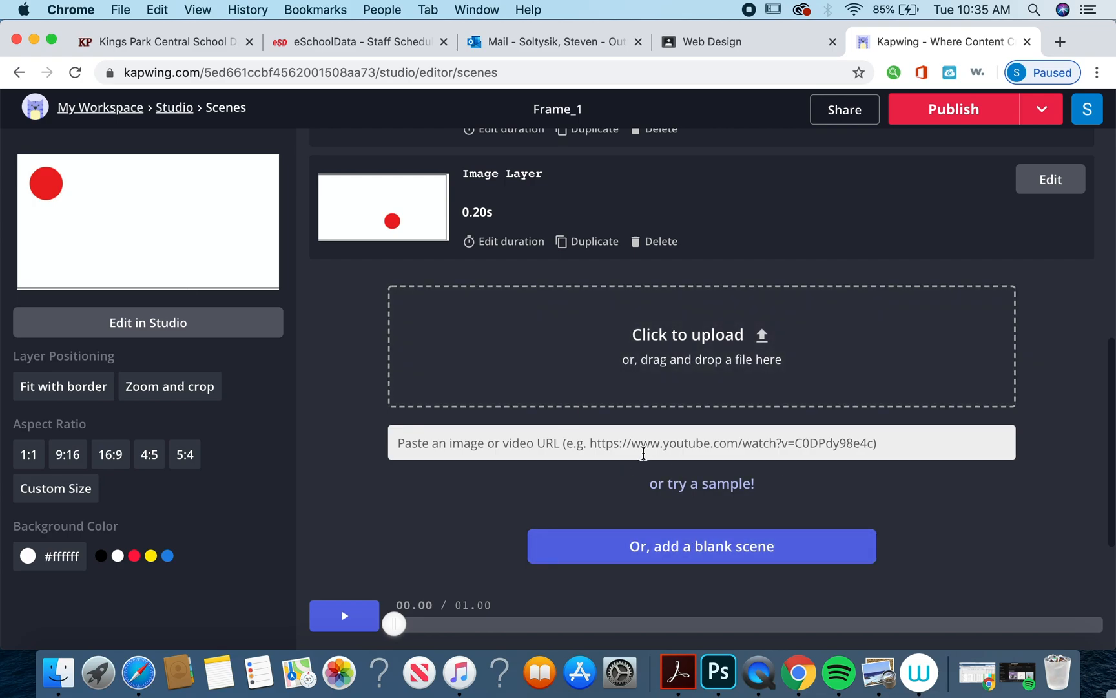
scroll(643, 451, down, 1)
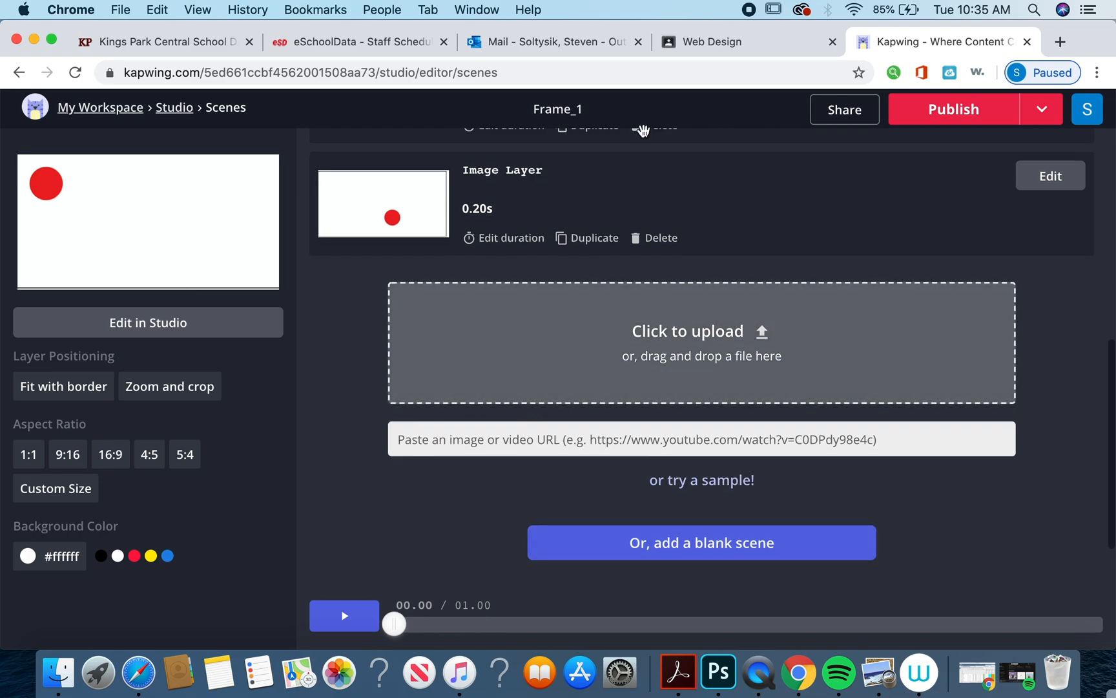